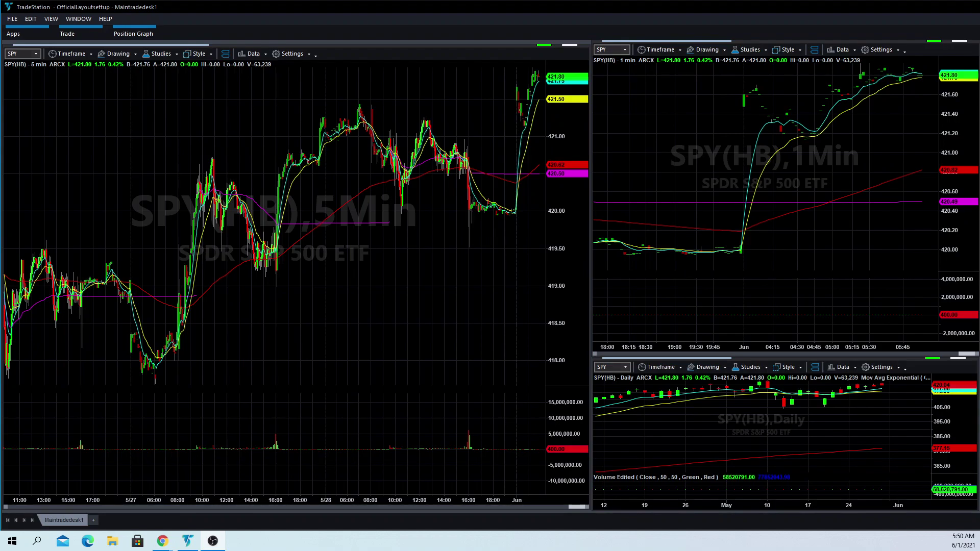
Switch from the TradeStation SPY charts to the Finviz home page in Chrome
{"action": "key", "text": "alt+Tab"}
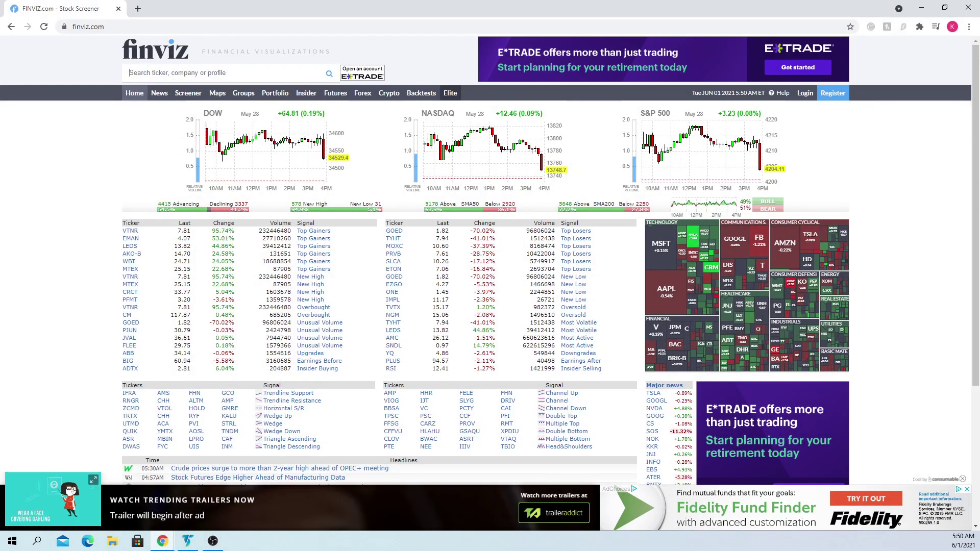
Minimize the Chrome window so the TradeStation SPY 5-minute, 1-minute and daily charts show
{"action": "left_click", "coordinate": [919, 12]}
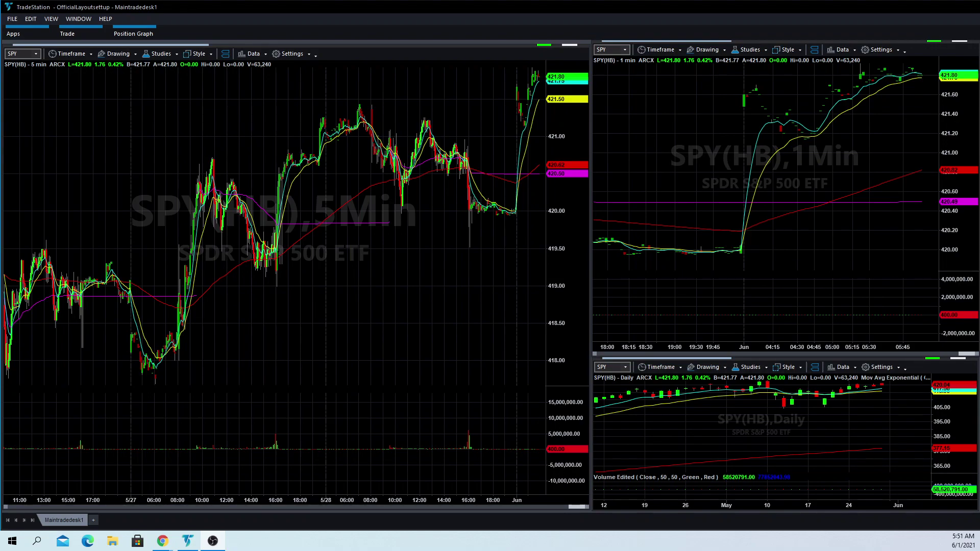
Drag the TradeStation scanner results onto the 1-minute chart and back off, then return to Finviz
{"action": "left_click", "coordinate": [895, 37]}
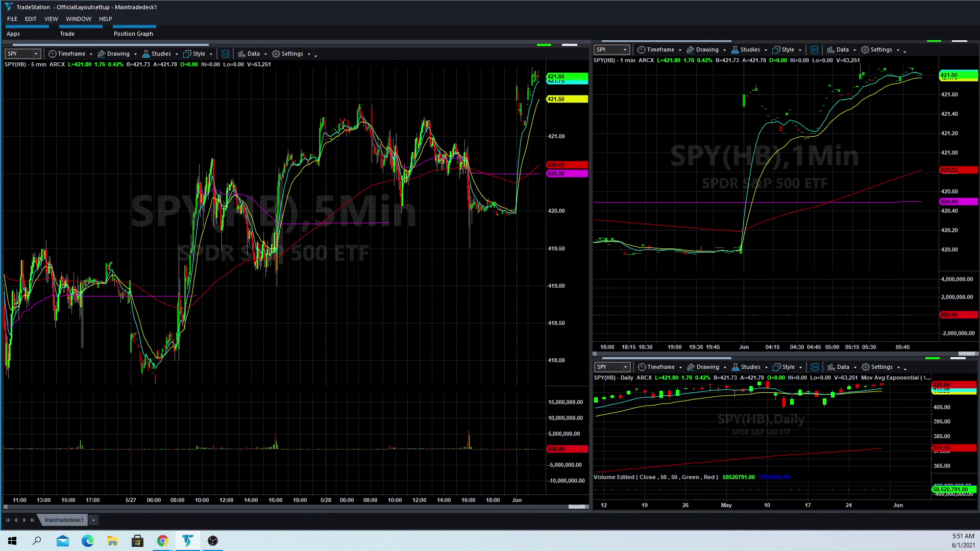
{"action": "left_click_drag", "start_coordinate": [979, 169], "coordinate": [707, 189]}
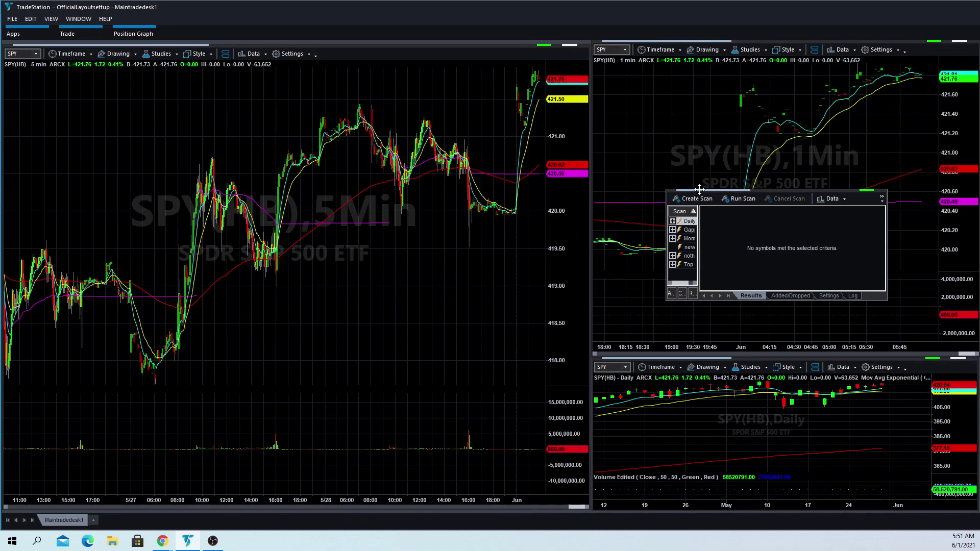
{"action": "left_click_drag", "start_coordinate": [700, 190], "coordinate": [979, 189]}
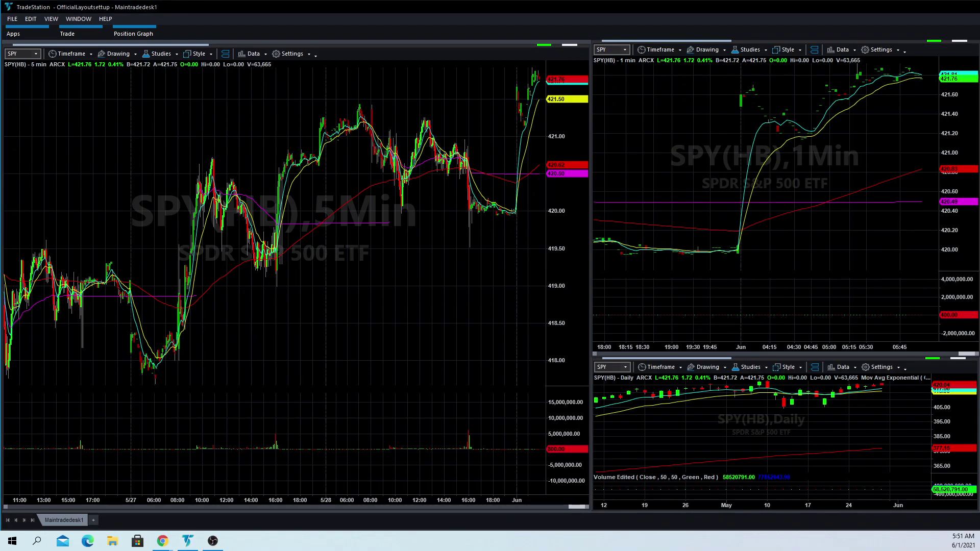
{"action": "key", "text": "alt+Tab"}
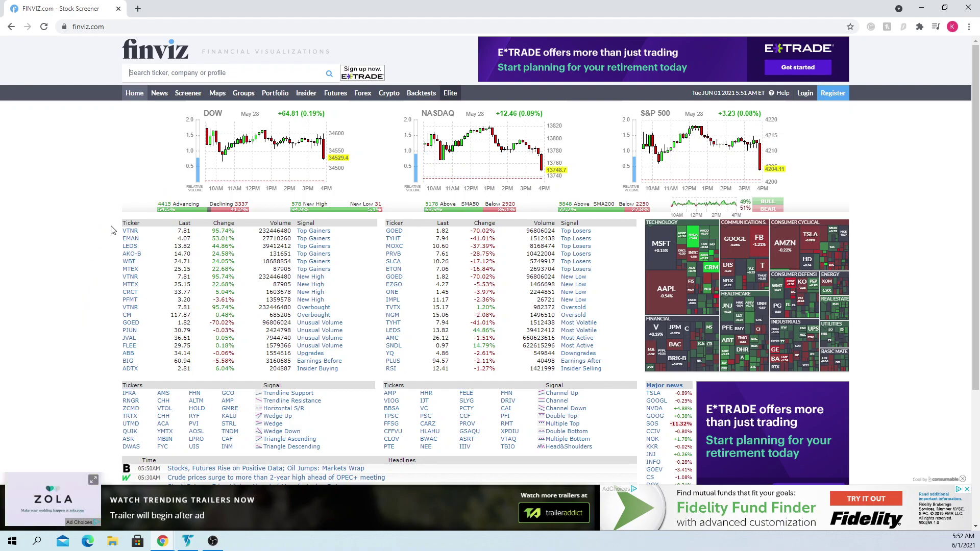
Preview the Top Gainers charts and open the EMAN (eMagin Corporation) quote page
{"action": "mouse_move", "coordinate": [128, 235]}
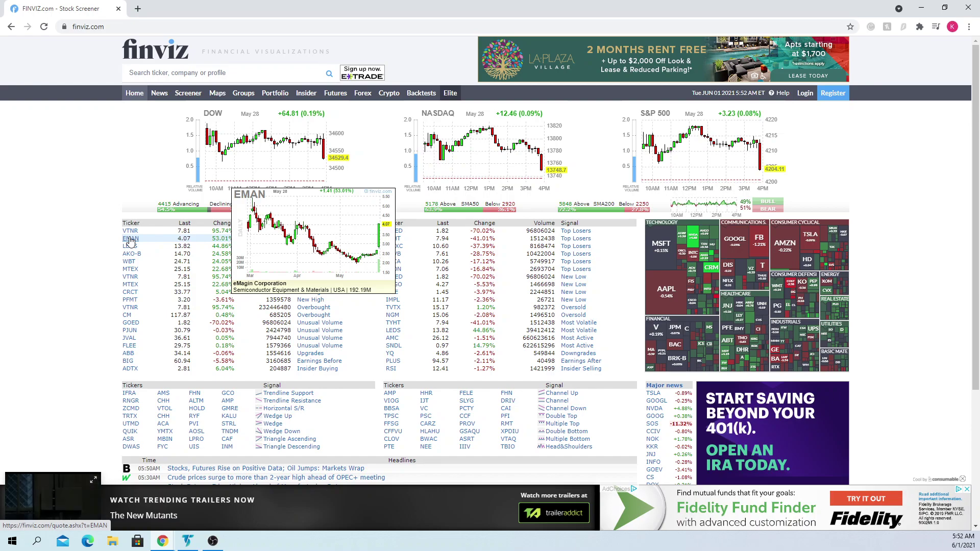
{"action": "left_click", "coordinate": [131, 240]}
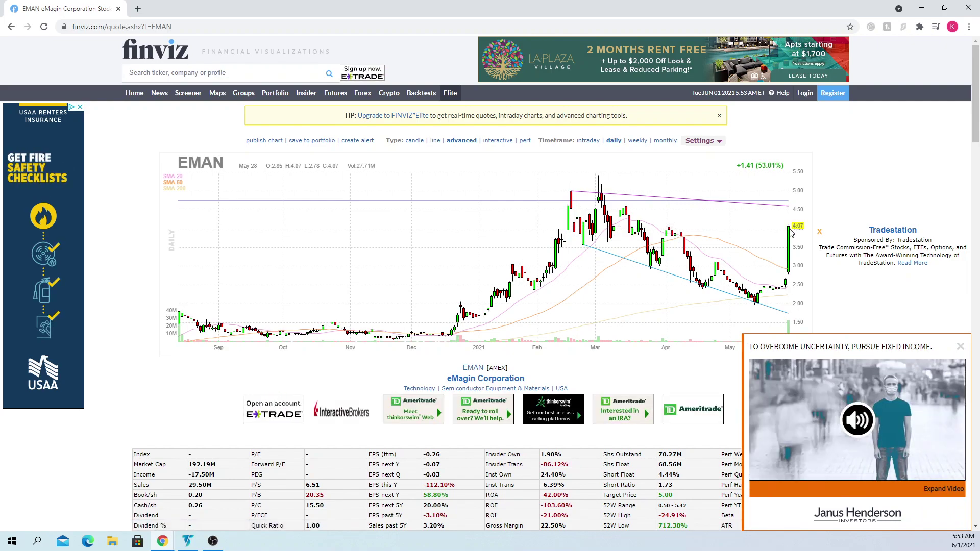
Close the video ad on the EMAN quote page and return to the Finviz home page
{"action": "left_click", "coordinate": [959, 347]}
{"action": "left_click", "coordinate": [131, 96]}
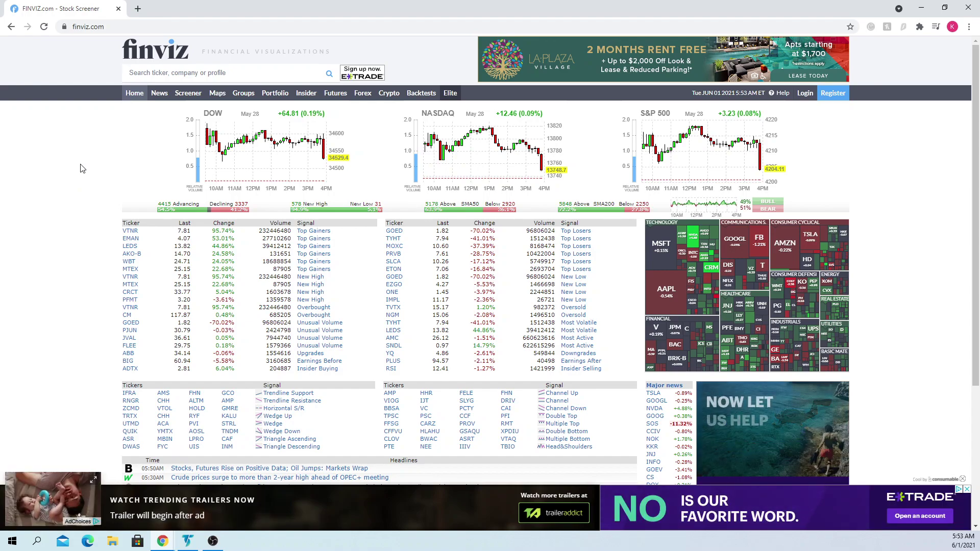
Open the screener with a Price filter of Under $10 and dismiss the Elite upgrade popup
{"action": "left_click", "coordinate": [192, 95]}
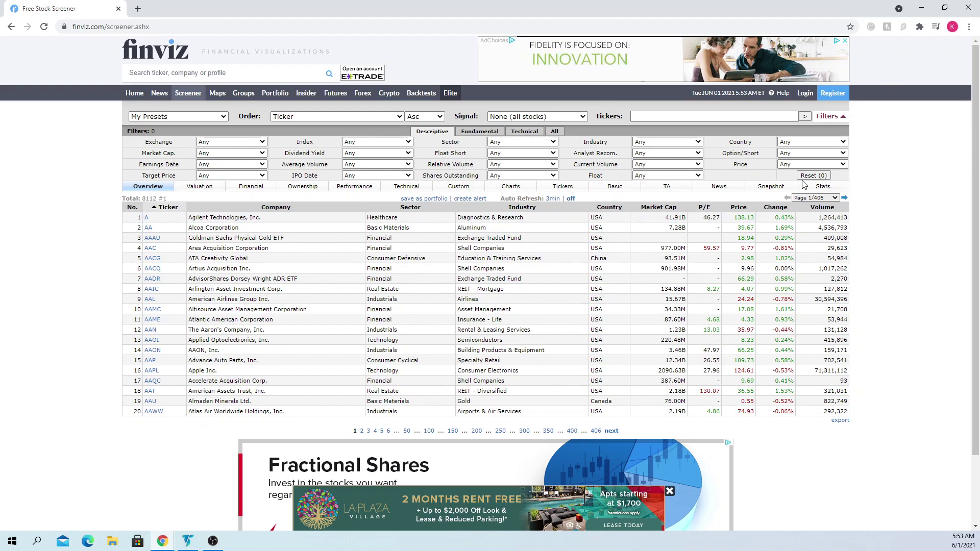
{"action": "left_click", "coordinate": [817, 165]}
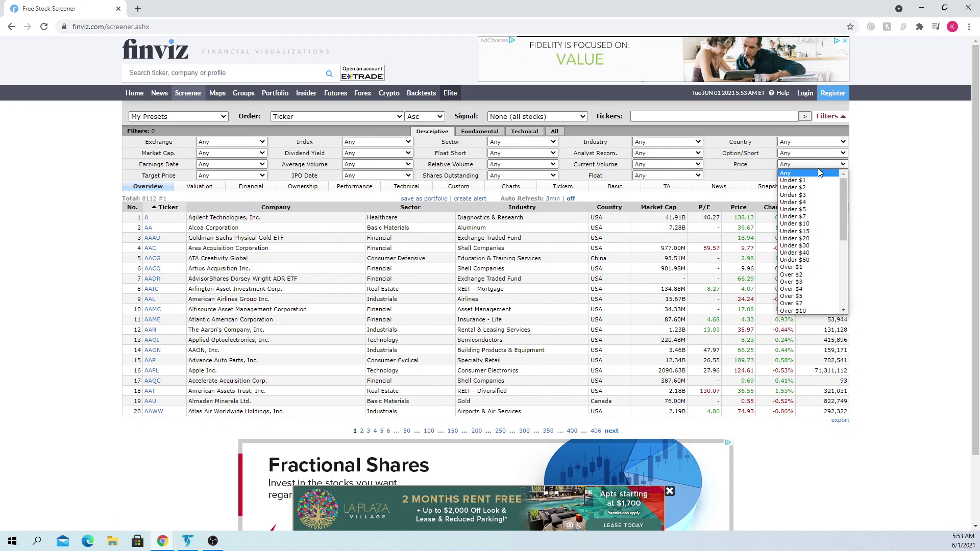
{"action": "left_click", "coordinate": [816, 224]}
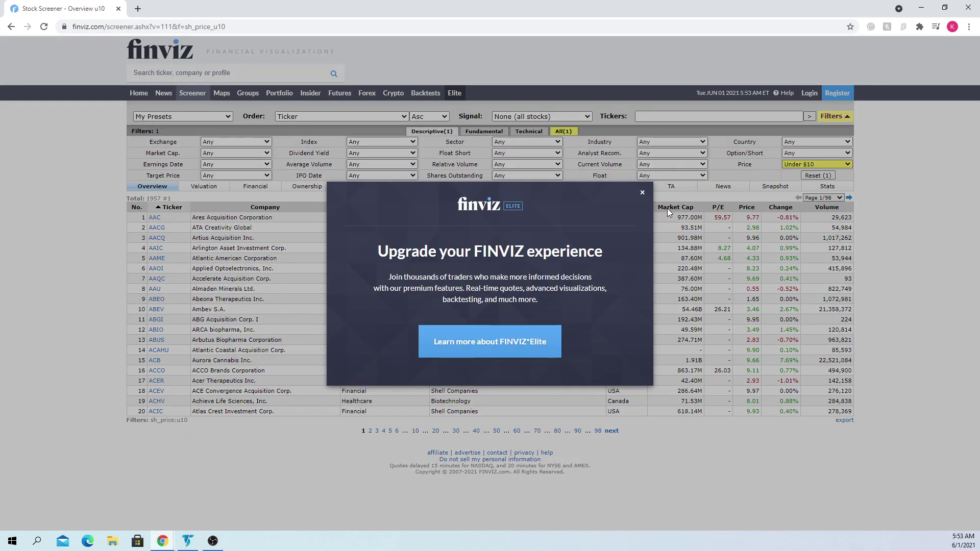
{"action": "left_click", "coordinate": [641, 194]}
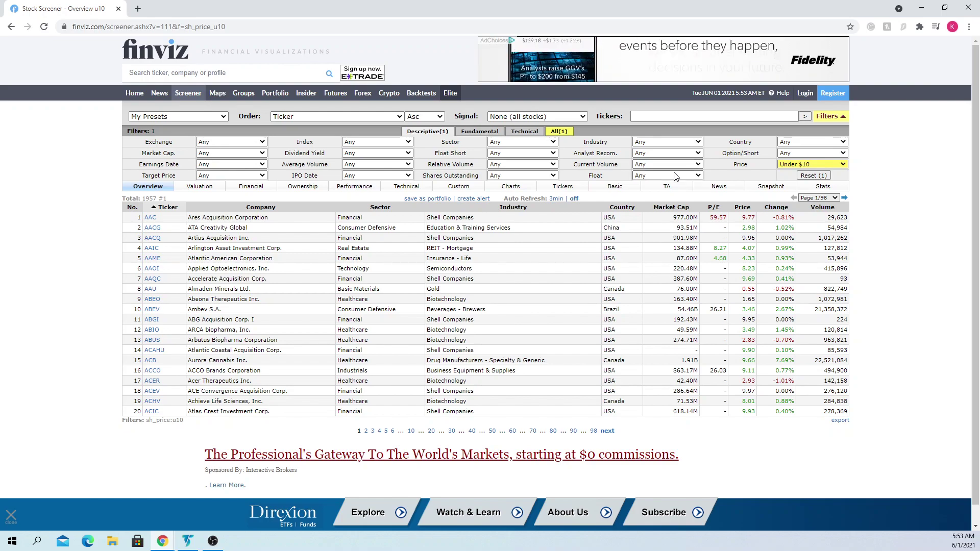
Set the screener's Float filter to Under 20M, leaving 649 stocks
{"action": "left_click", "coordinate": [696, 176]}
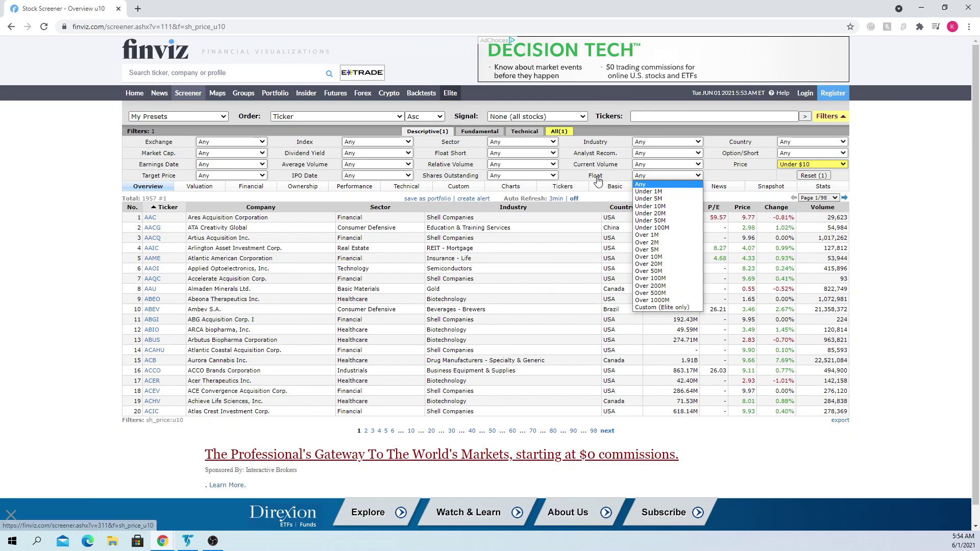
{"action": "left_click", "coordinate": [728, 176]}
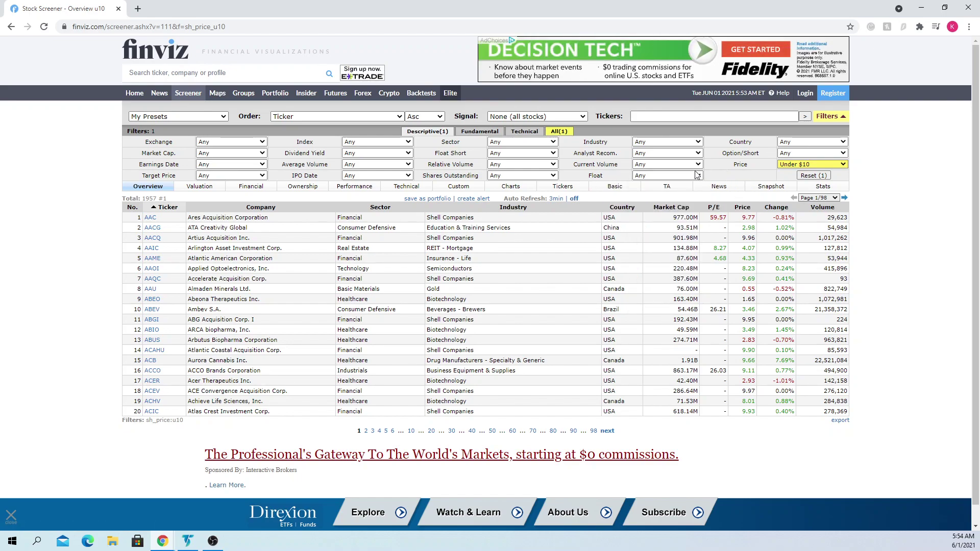
{"action": "mouse_move", "coordinate": [596, 180]}
{"action": "left_click", "coordinate": [678, 177]}
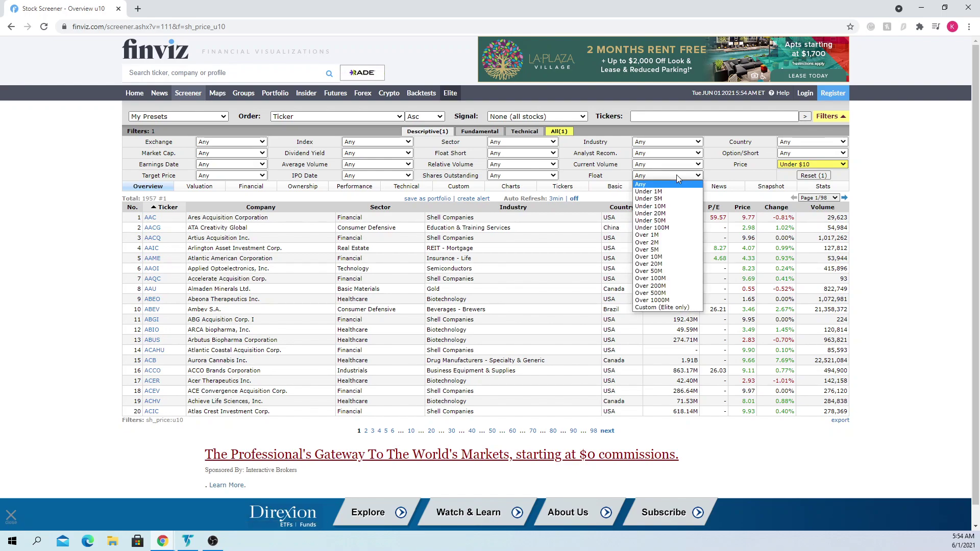
{"action": "left_click", "coordinate": [681, 218]}
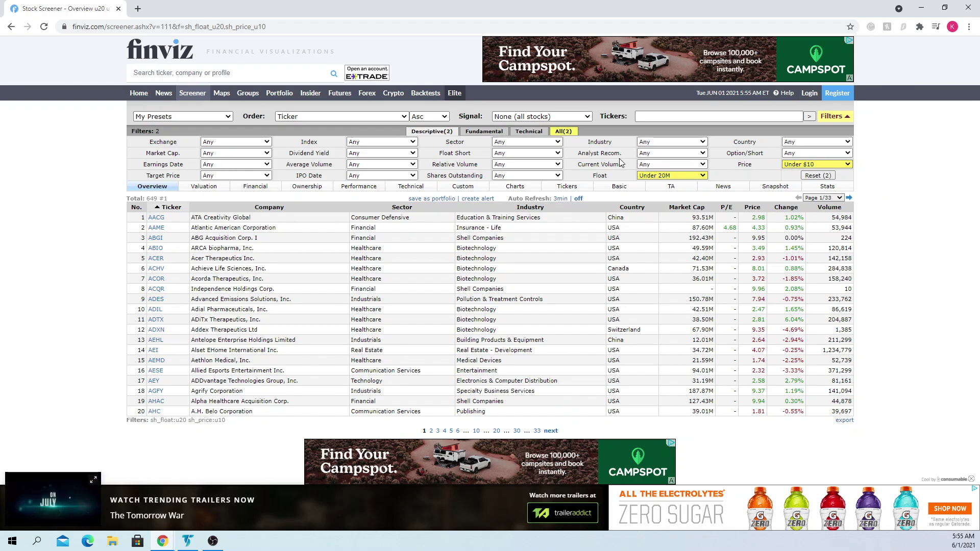
Keep Float at Under 20M and set Average Volume to Over 1M, leaving 85 stocks
{"action": "left_click", "coordinate": [704, 176]}
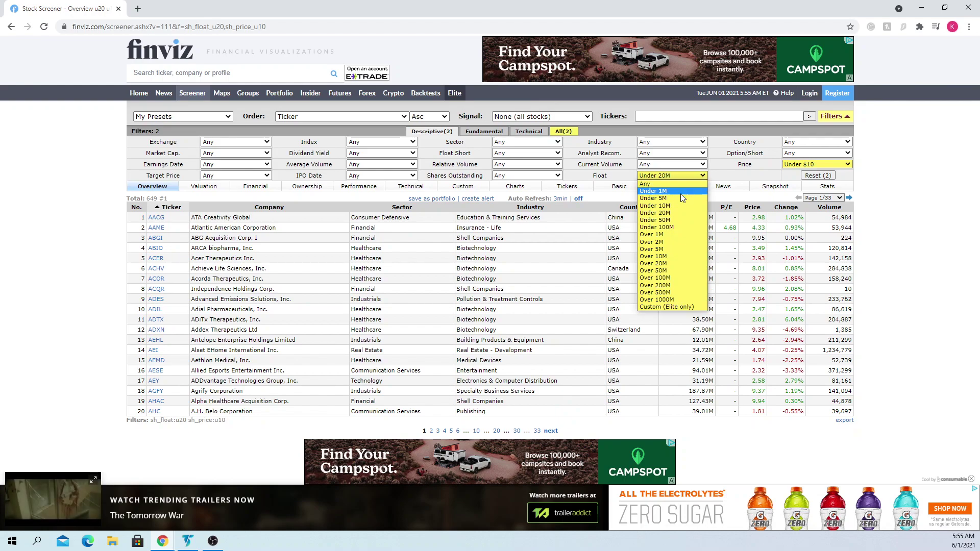
{"action": "left_click", "coordinate": [675, 218]}
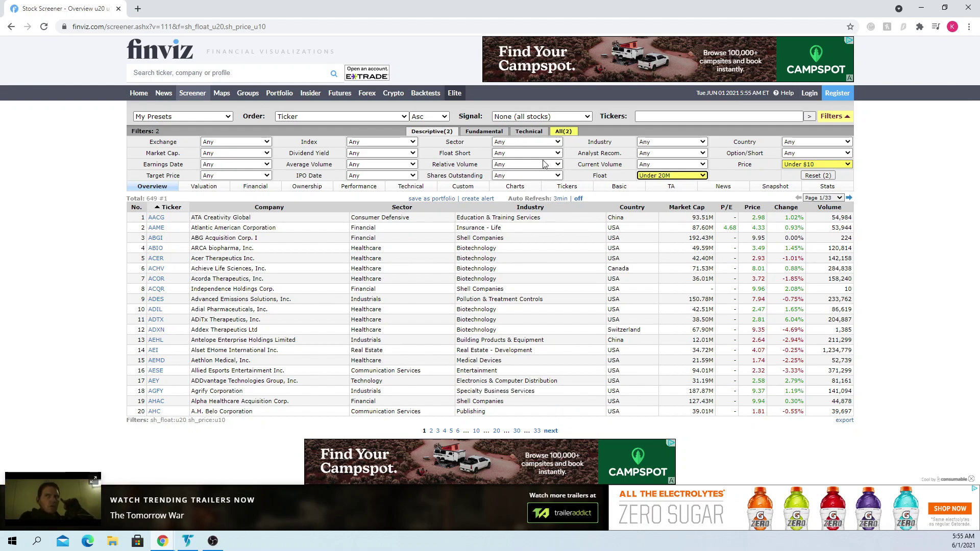
{"action": "left_click", "coordinate": [414, 165]}
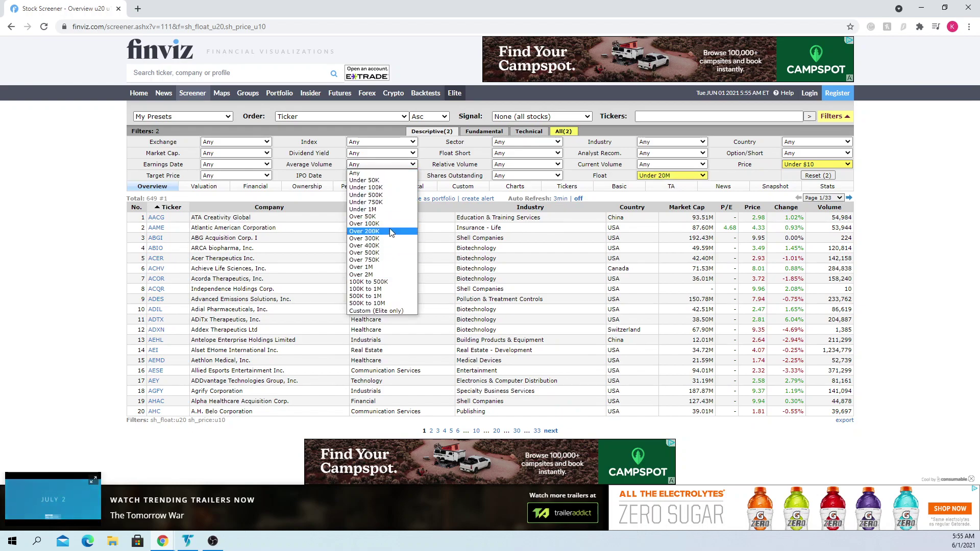
{"action": "left_click", "coordinate": [384, 269]}
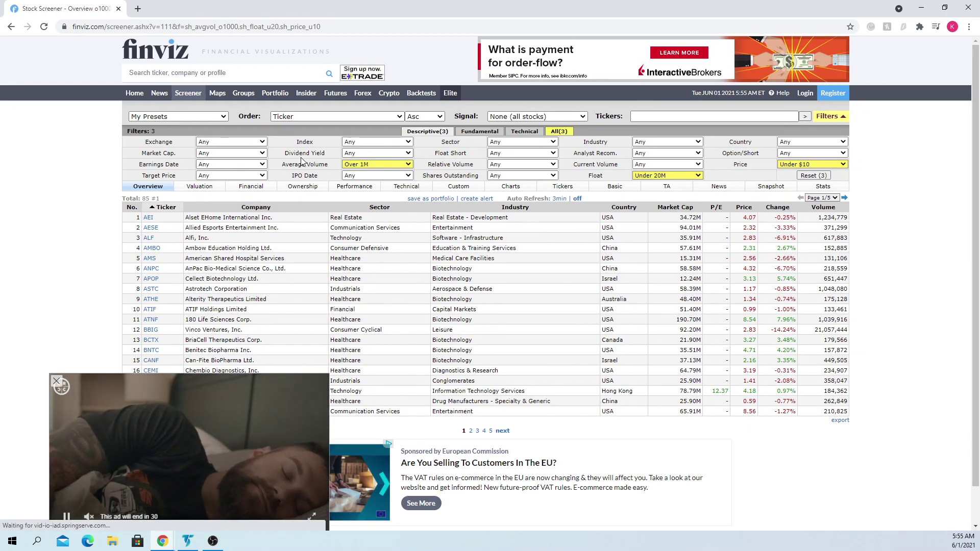
{"action": "mouse_move", "coordinate": [315, 169]}
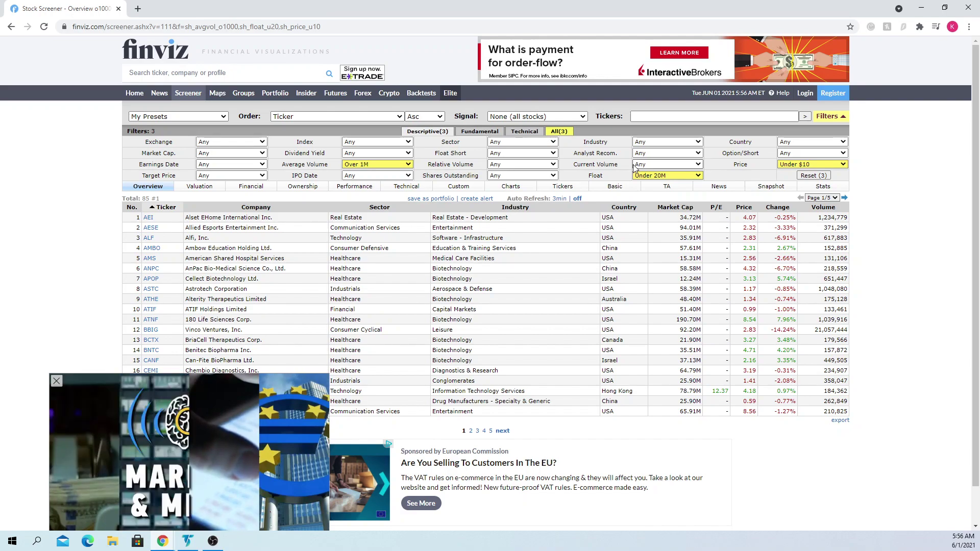
Set the Current Volume filter to Over 1M, narrowing the screener to 19 stocks
{"action": "left_click", "coordinate": [656, 165]}
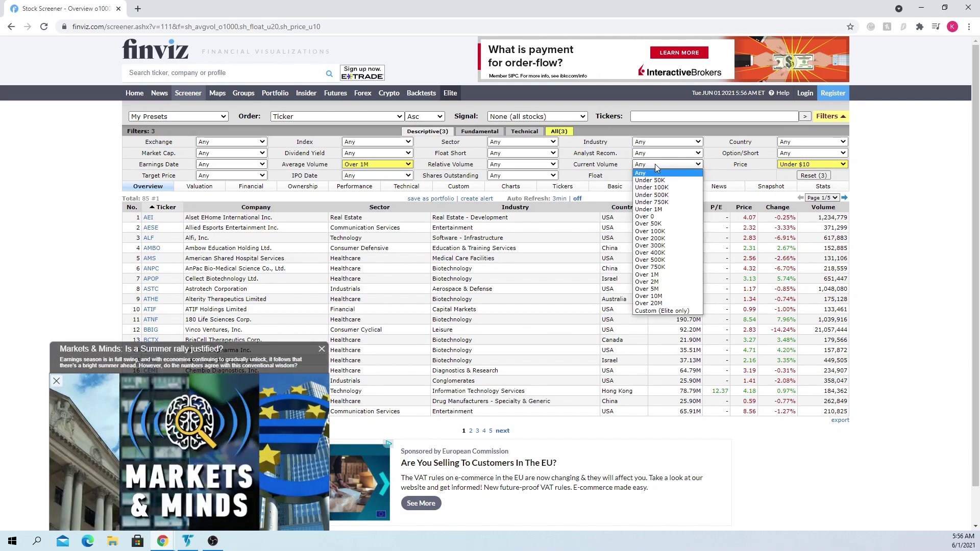
{"action": "left_click", "coordinate": [662, 275]}
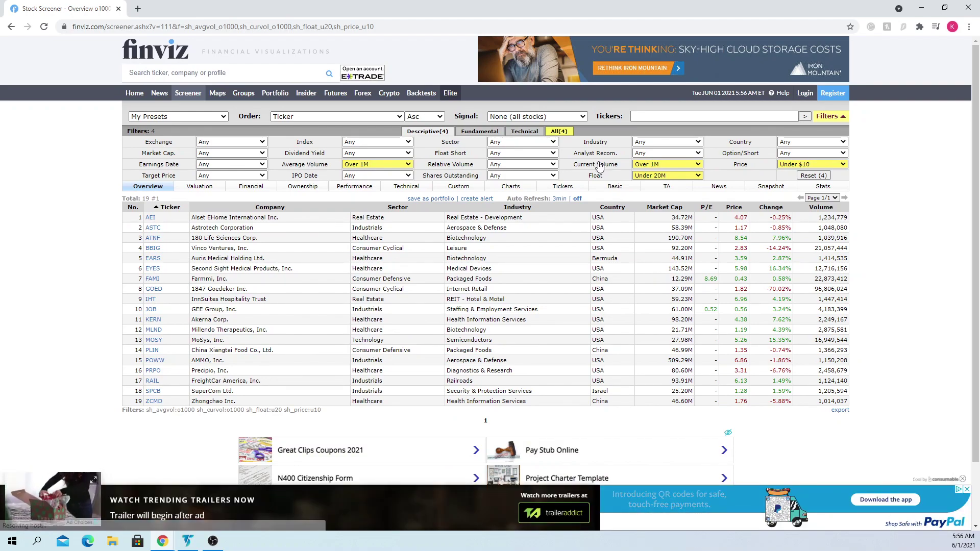
{"action": "mouse_move", "coordinate": [600, 167]}
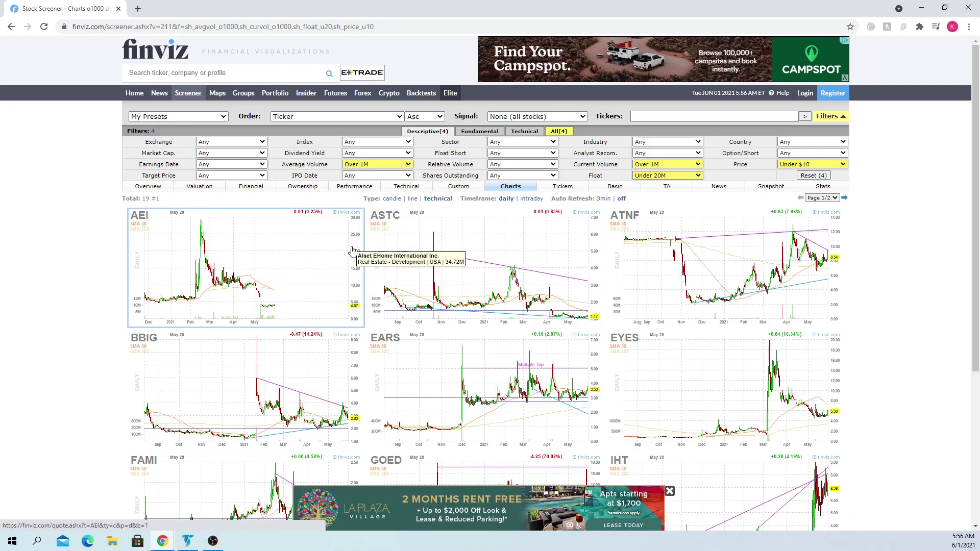
Scroll through the result charts and load page 2, which starts with MOSY
{"action": "scroll", "coordinate": [741, 247], "scroll_direction": "down", "scroll_amount": 5}
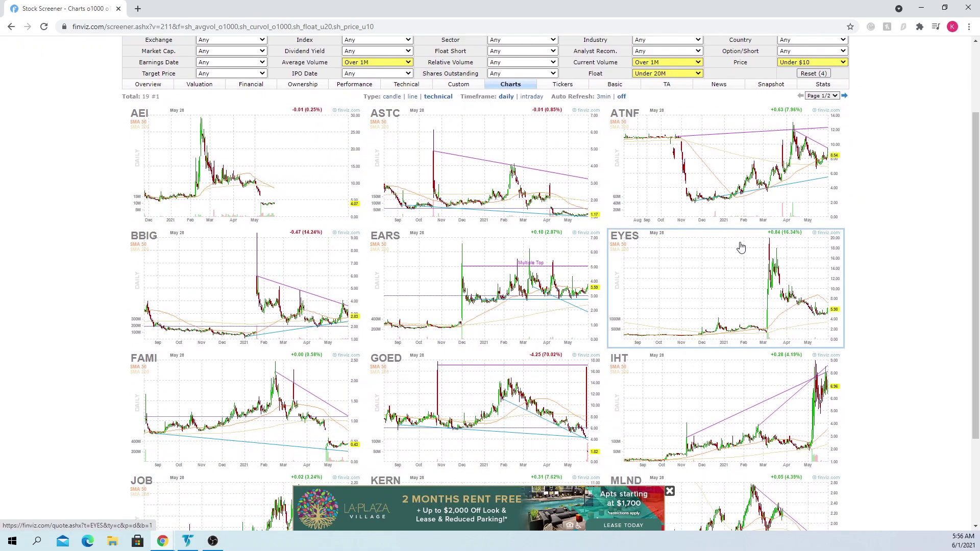
{"action": "scroll", "coordinate": [742, 247], "scroll_direction": "down", "scroll_amount": 2}
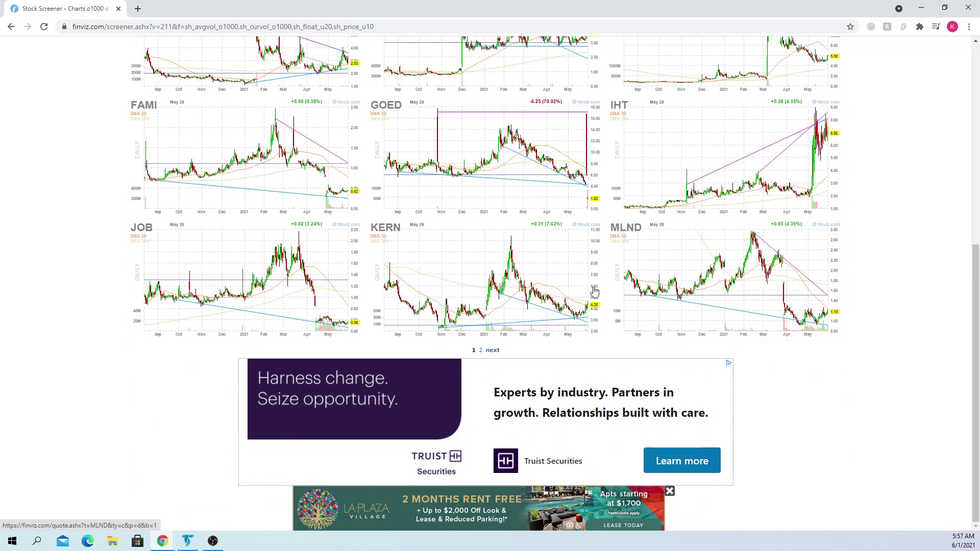
{"action": "scroll", "coordinate": [276, 291], "scroll_direction": "up", "scroll_amount": 4}
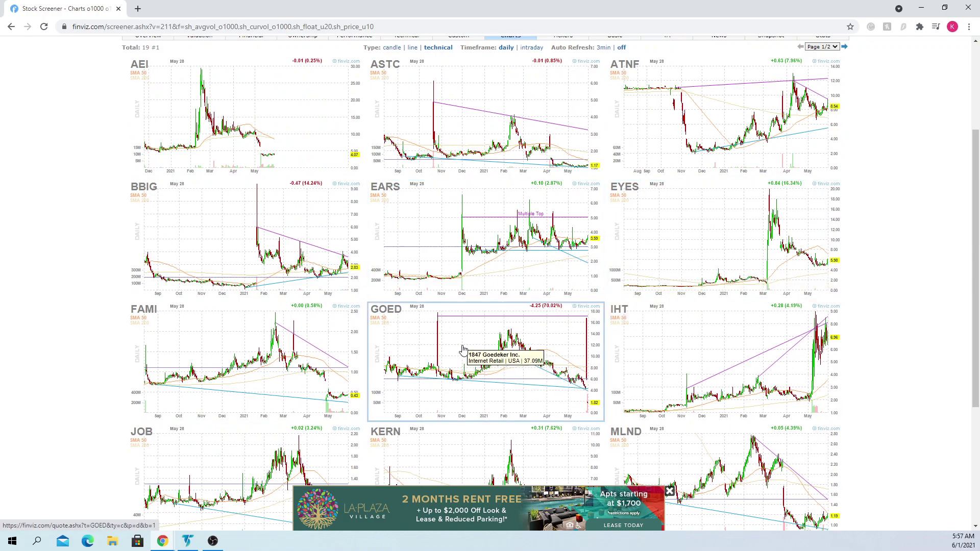
{"action": "scroll", "coordinate": [463, 350], "scroll_direction": "up", "scroll_amount": 3}
{"action": "scroll", "coordinate": [463, 350], "scroll_direction": "down", "scroll_amount": 4}
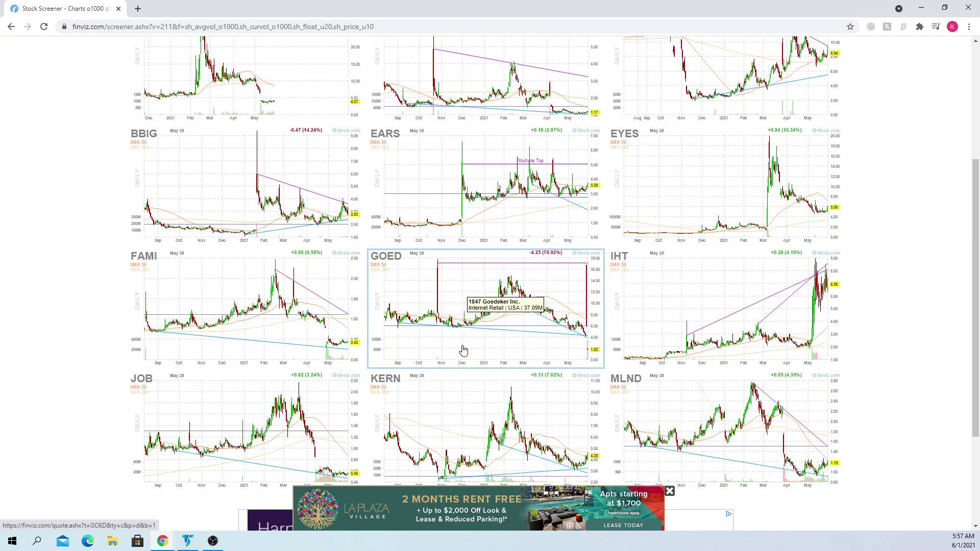
{"action": "scroll", "coordinate": [463, 351], "scroll_direction": "down", "scroll_amount": 2}
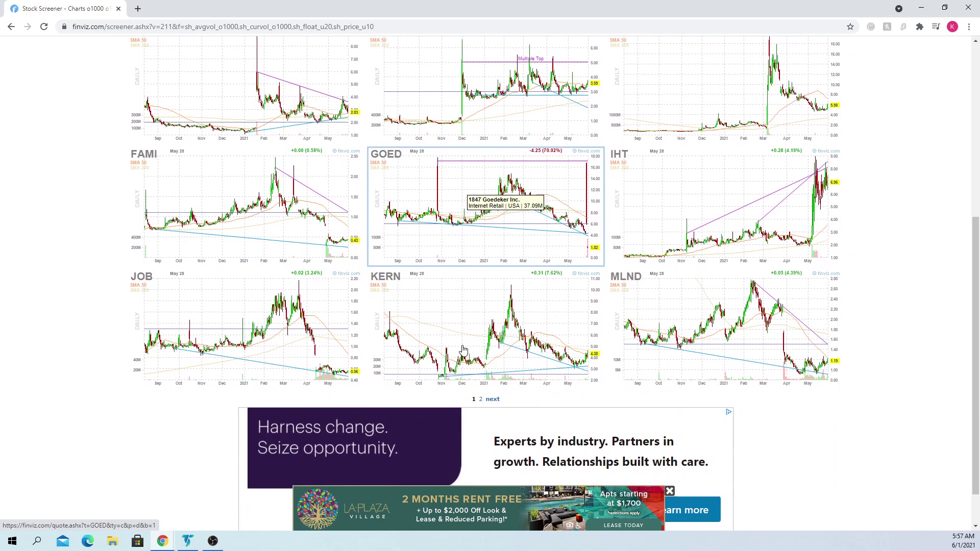
{"action": "left_click", "coordinate": [483, 400]}
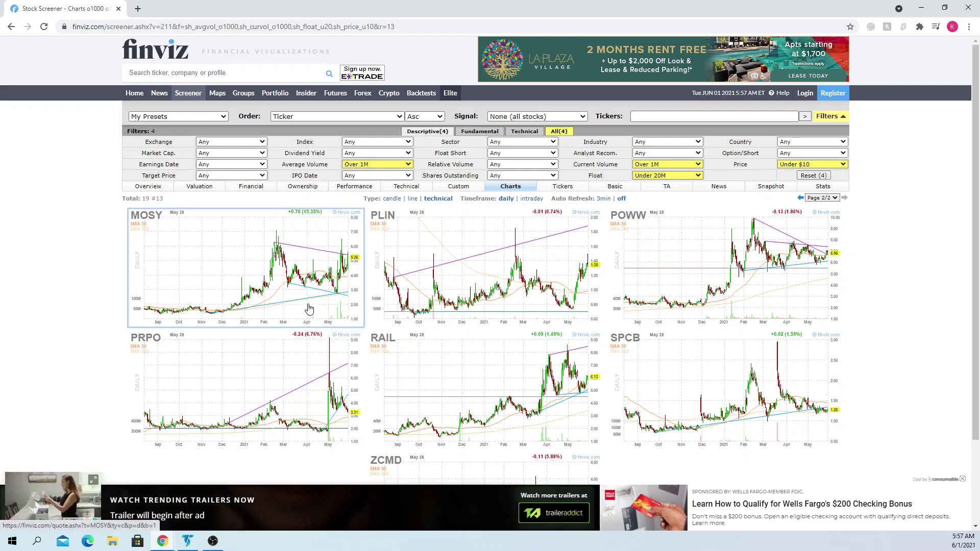
{"action": "mouse_move", "coordinate": [249, 274]}
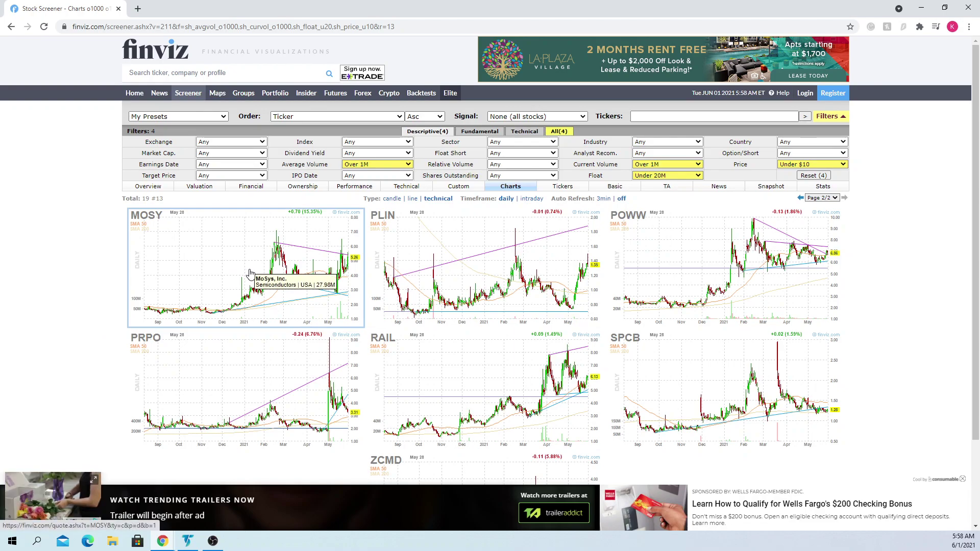
Open the MoSys (MOSY) quote page, up 15.35%, and scroll to its fundamentals table
{"action": "left_click", "coordinate": [250, 274]}
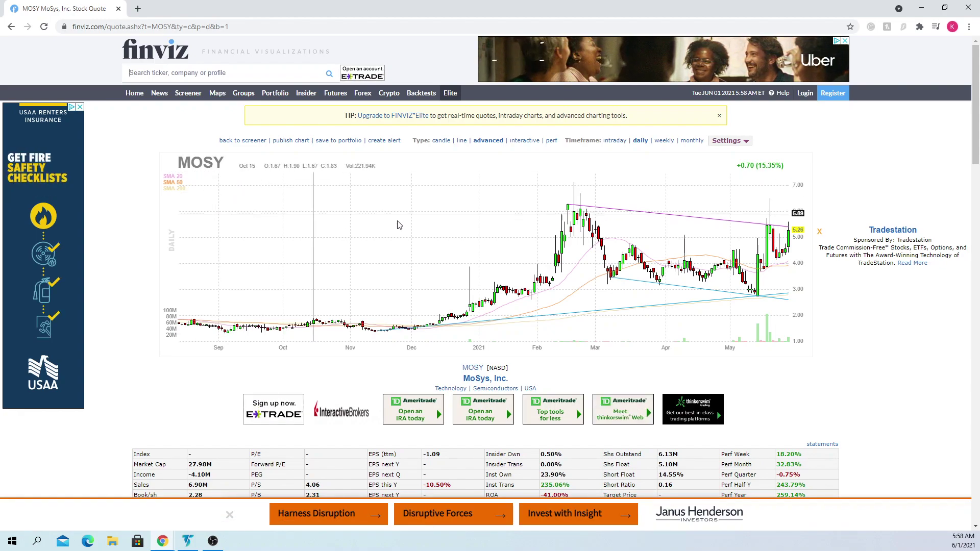
{"action": "scroll", "coordinate": [613, 246], "scroll_direction": "down", "scroll_amount": 3}
{"action": "scroll", "coordinate": [705, 254], "scroll_direction": "up", "scroll_amount": 3}
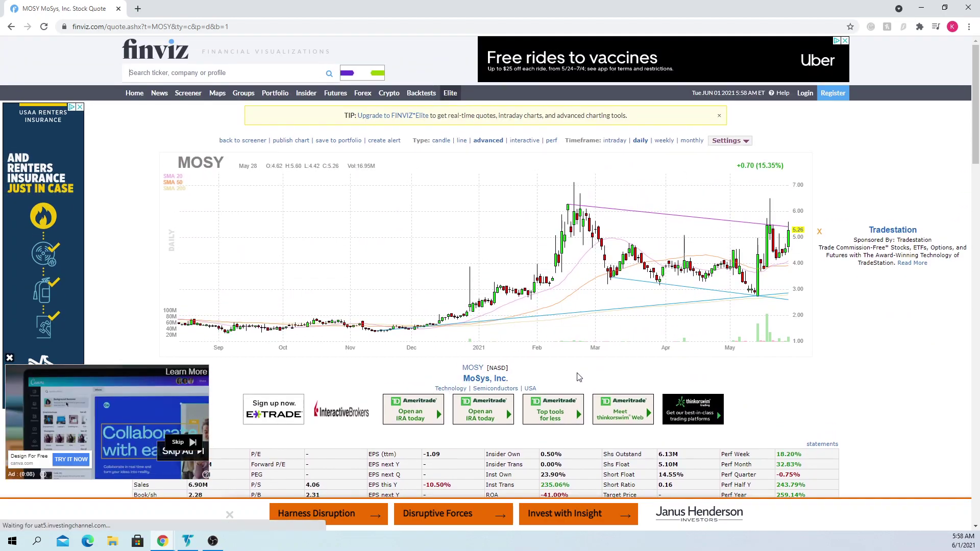
{"action": "scroll", "coordinate": [688, 366], "scroll_direction": "down", "scroll_amount": 4}
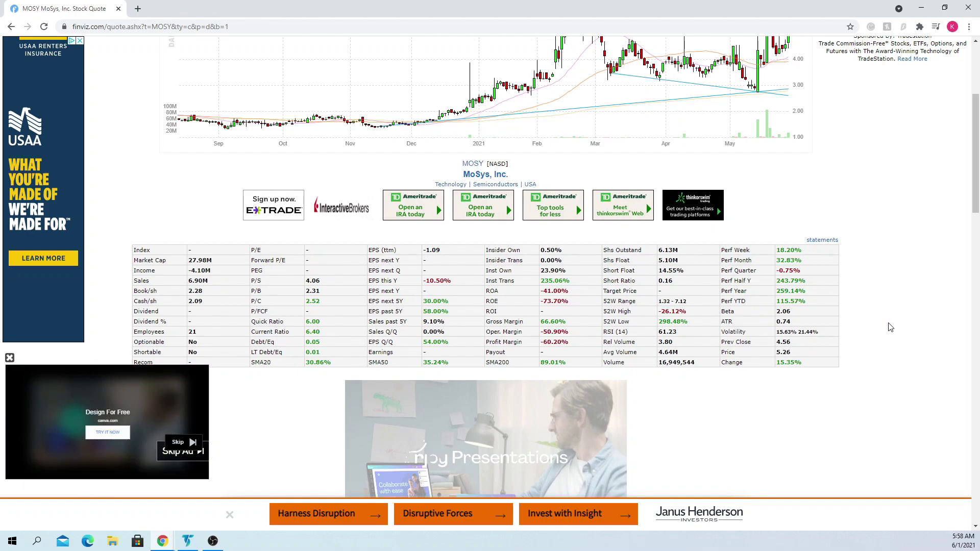
{"action": "scroll", "coordinate": [890, 327], "scroll_direction": "up", "scroll_amount": 4}
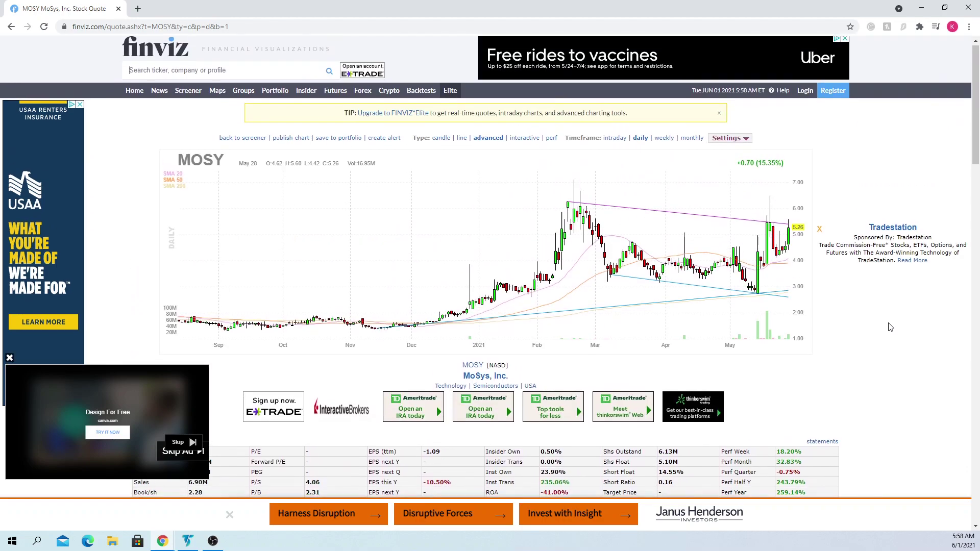
{"action": "scroll", "coordinate": [891, 327], "scroll_direction": "down", "scroll_amount": 2}
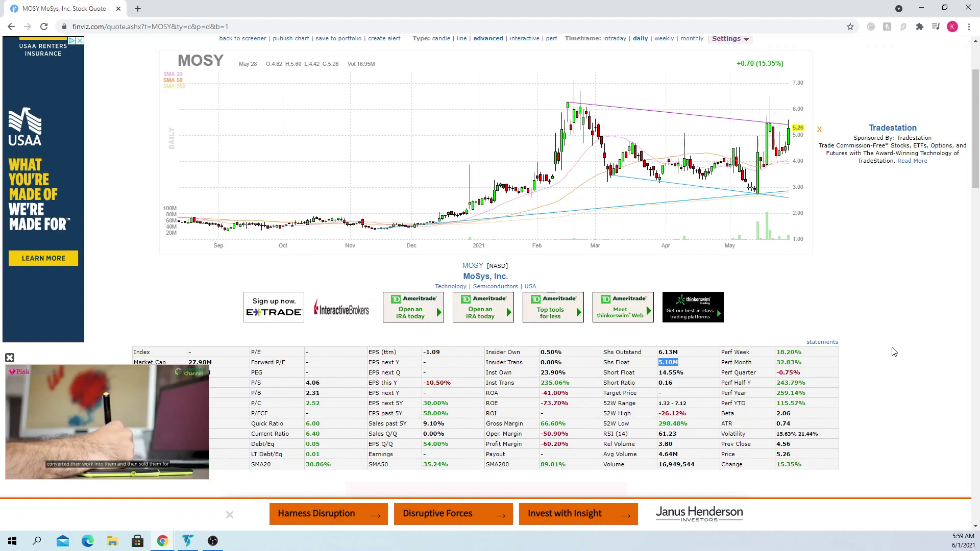
Highlight MOSY's 4.64M average volume in the fundamentals table
{"action": "scroll", "coordinate": [894, 352], "scroll_direction": "down", "scroll_amount": 3}
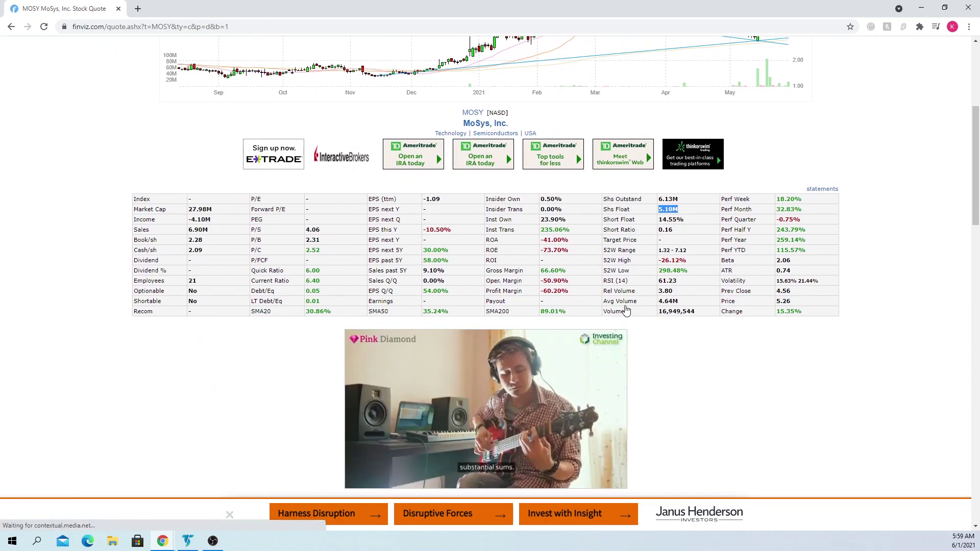
{"action": "left_click_drag", "start_coordinate": [678, 301], "coordinate": [650, 306]}
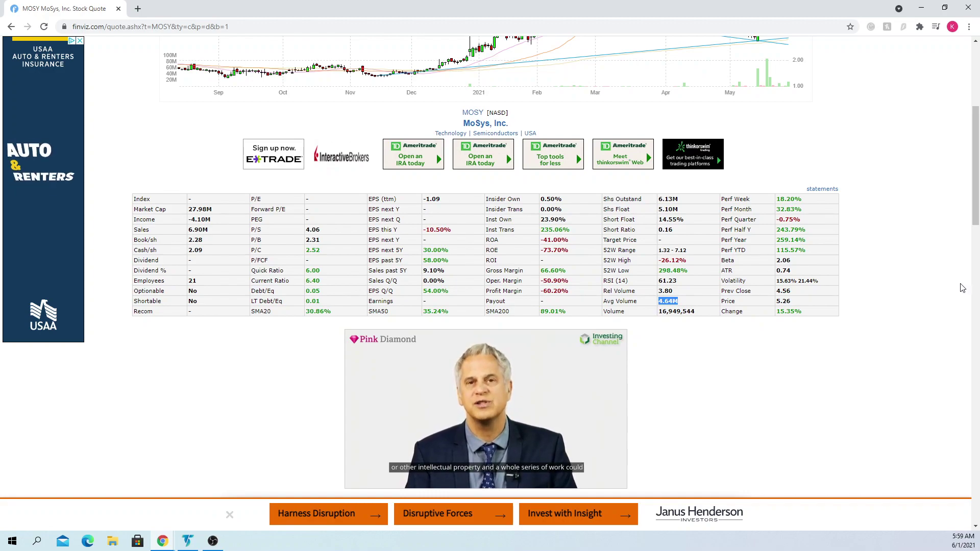
Highlight MOSY's 5.10M share float value in the fundamentals table
{"action": "scroll", "coordinate": [915, 277], "scroll_direction": "up", "scroll_amount": 5}
{"action": "scroll", "coordinate": [917, 284], "scroll_direction": "down", "scroll_amount": 5}
{"action": "scroll", "coordinate": [918, 283], "scroll_direction": "down", "scroll_amount": 1}
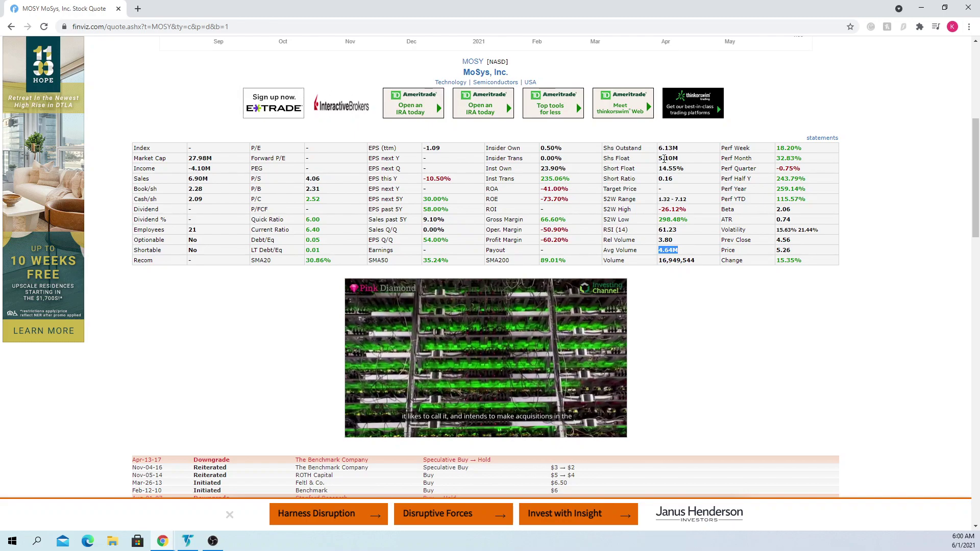
{"action": "scroll", "coordinate": [628, 182], "scroll_direction": "up", "scroll_amount": 5}
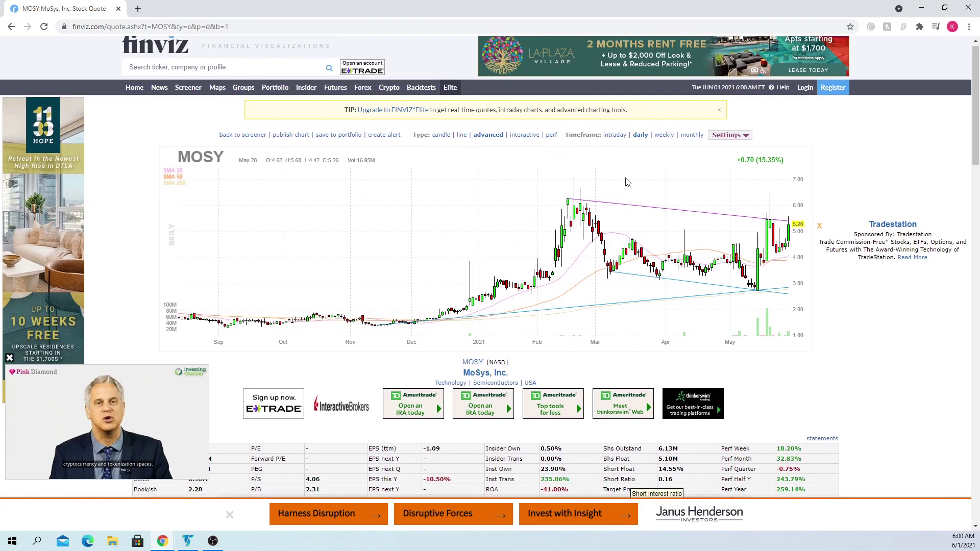
{"action": "scroll", "coordinate": [627, 182], "scroll_direction": "down", "scroll_amount": 6}
{"action": "scroll", "coordinate": [628, 183], "scroll_direction": "up", "scroll_amount": 6}
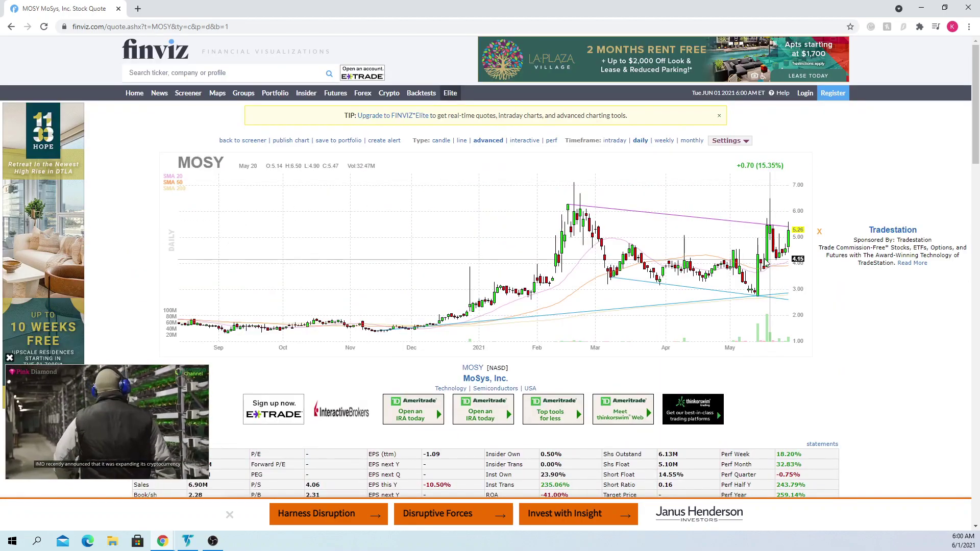
{"action": "scroll", "coordinate": [774, 281], "scroll_direction": "down", "scroll_amount": 3}
{"action": "scroll", "coordinate": [740, 237], "scroll_direction": "down", "scroll_amount": 4}
{"action": "scroll", "coordinate": [728, 267], "scroll_direction": "up", "scroll_amount": 5}
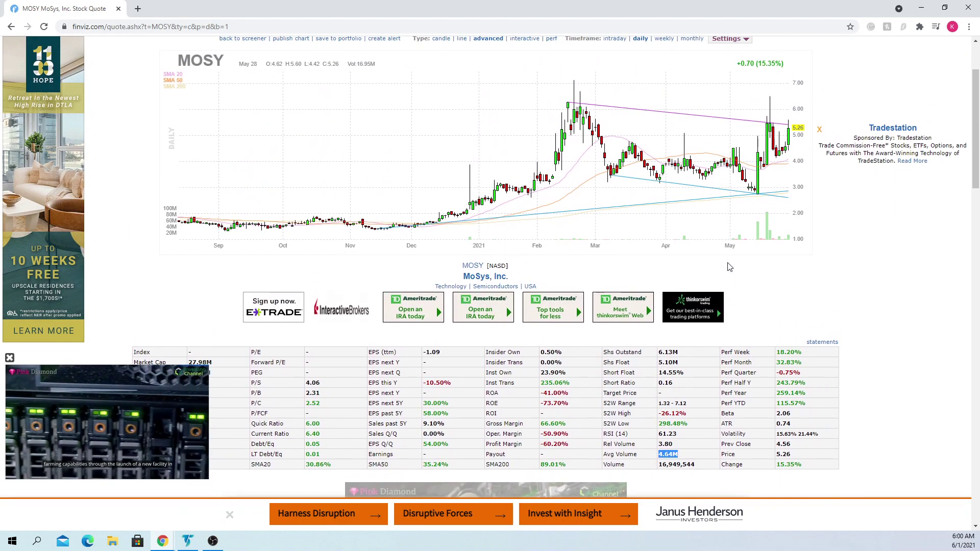
{"action": "left_click_drag", "start_coordinate": [677, 362], "coordinate": [660, 365]}
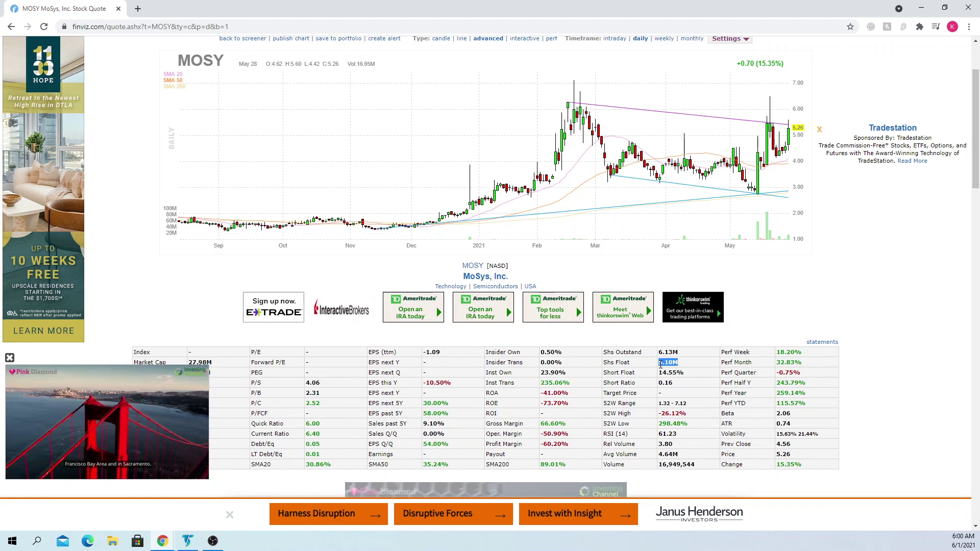
{"action": "scroll", "coordinate": [660, 364], "scroll_direction": "down", "scroll_amount": 2}
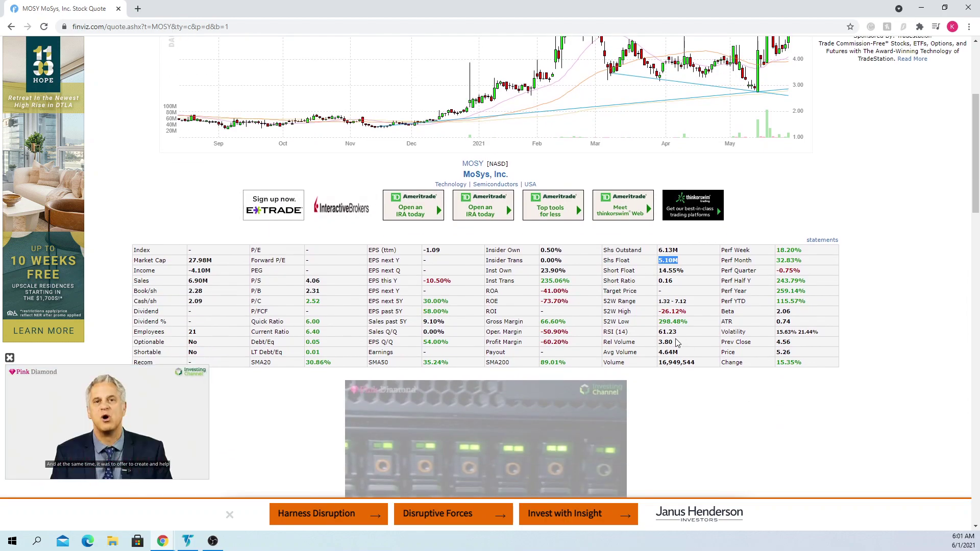
Highlight the 3.80 relative volume, then return to the MOSY chart and header
{"action": "mouse_move", "coordinate": [678, 346]}
{"action": "left_mouse_down"}
{"action": "mouse_move", "coordinate": [660, 347]}
{"action": "mouse_move", "coordinate": [661, 364]}
{"action": "mouse_move", "coordinate": [660, 347]}
{"action": "left_mouse_up"}
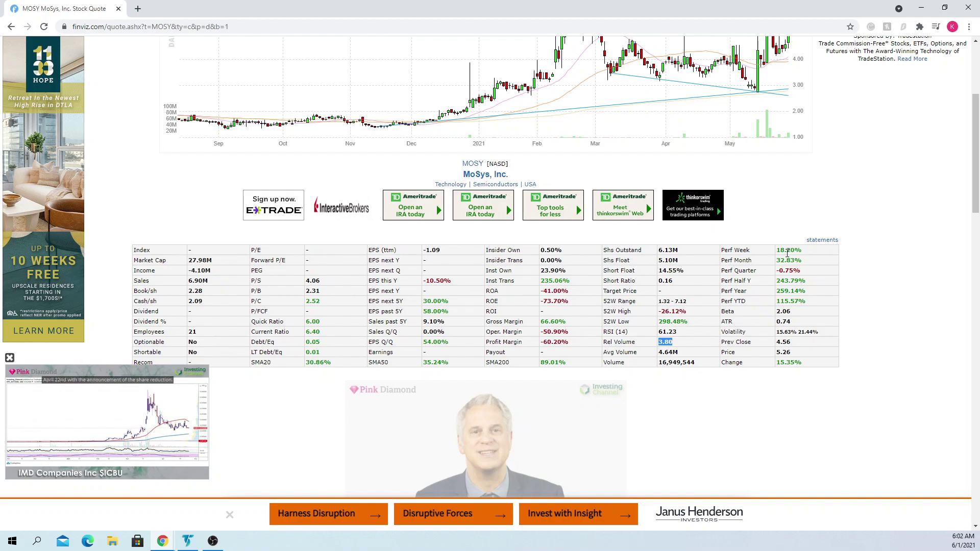
{"action": "scroll", "coordinate": [878, 273], "scroll_direction": "up", "scroll_amount": 3}
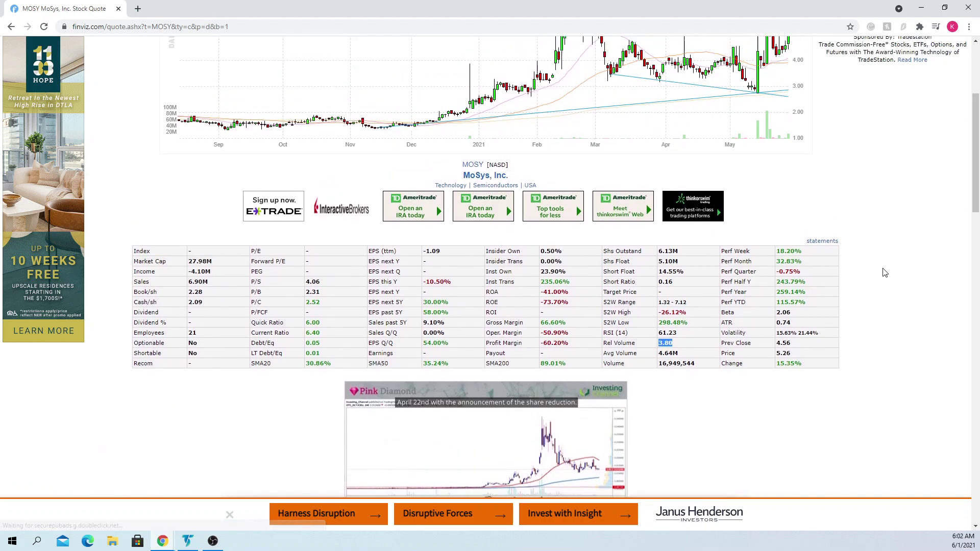
{"action": "scroll", "coordinate": [885, 273], "scroll_direction": "down", "scroll_amount": 2}
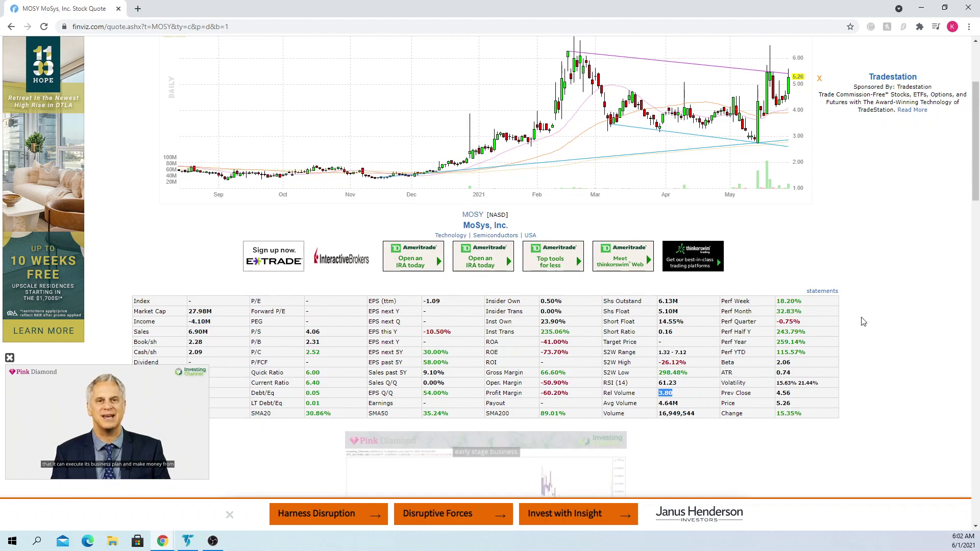
{"action": "scroll", "coordinate": [871, 292], "scroll_direction": "down", "scroll_amount": 2}
{"action": "scroll", "coordinate": [874, 297], "scroll_direction": "up", "scroll_amount": 2}
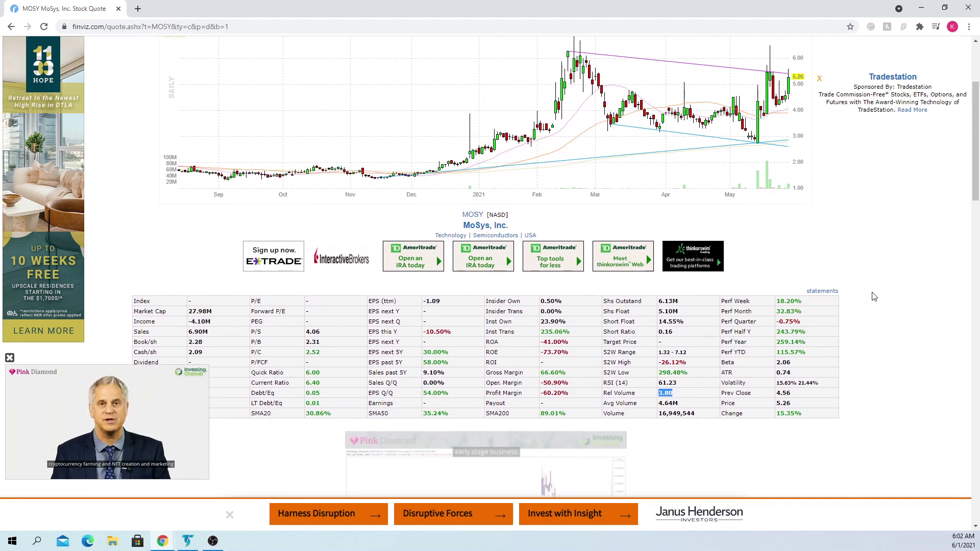
{"action": "scroll", "coordinate": [874, 296], "scroll_direction": "up", "scroll_amount": 2}
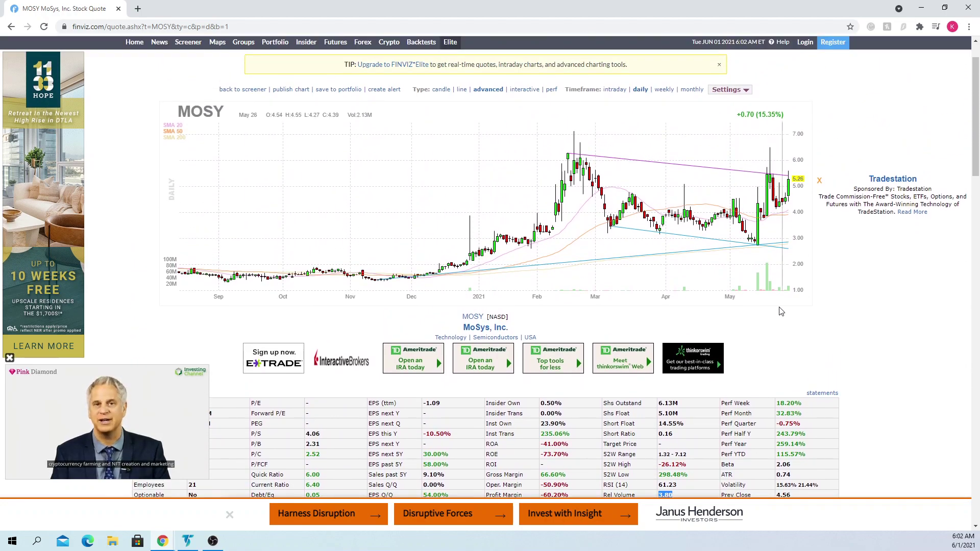
{"action": "scroll", "coordinate": [501, 349], "scroll_direction": "up", "scroll_amount": 1}
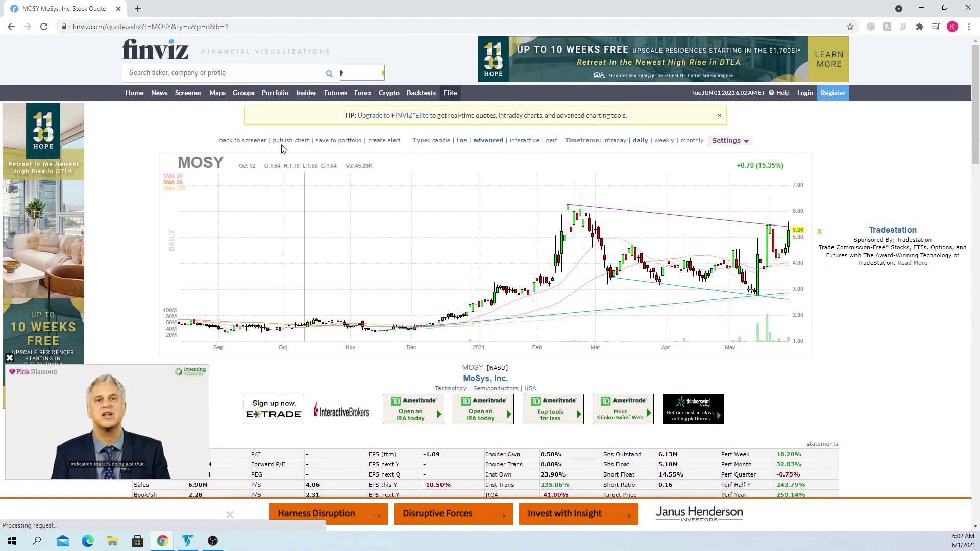
Show the S&P 500 one-day heat map and dismiss the Fidelity ad covering it
{"action": "left_click", "coordinate": [217, 102]}
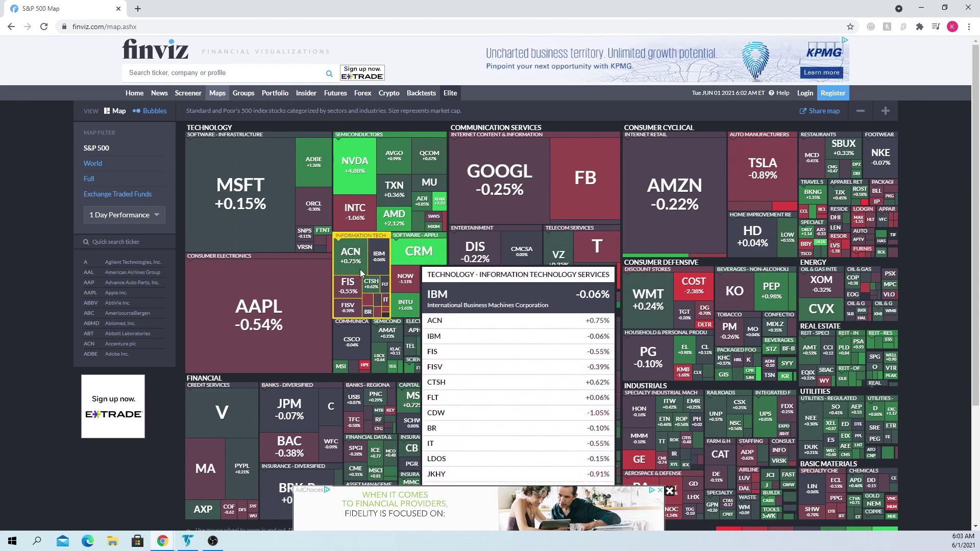
{"action": "left_click", "coordinate": [670, 491]}
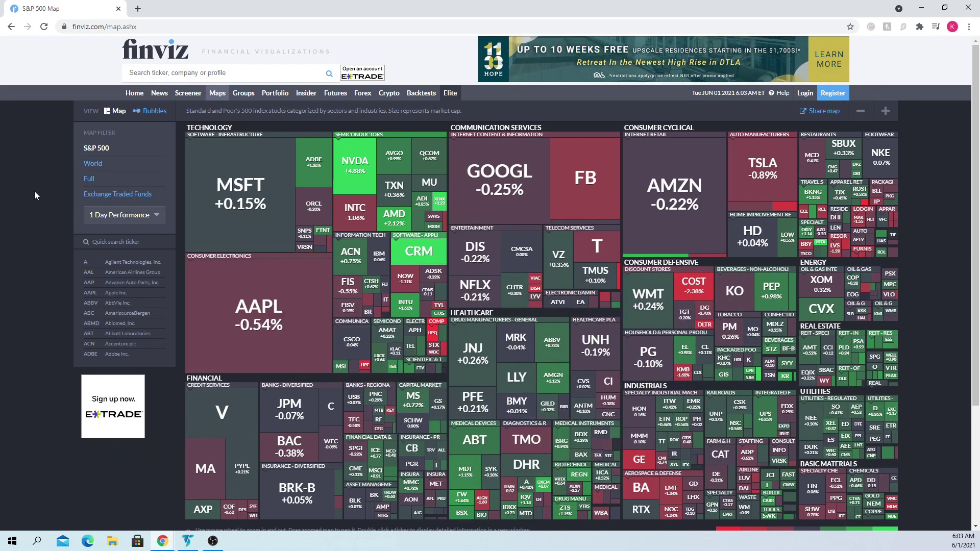
Review the Groups sector bar charts and open the Basic Materials screener from the 3-month chart
{"action": "left_click", "coordinate": [244, 93]}
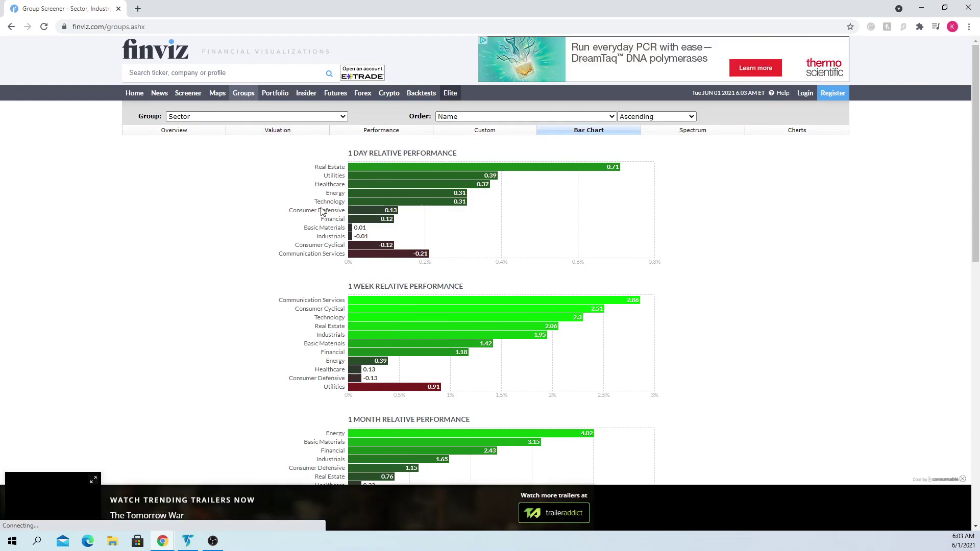
{"action": "scroll", "coordinate": [322, 212], "scroll_direction": "down", "scroll_amount": 2}
{"action": "scroll", "coordinate": [322, 212], "scroll_direction": "down", "scroll_amount": 4}
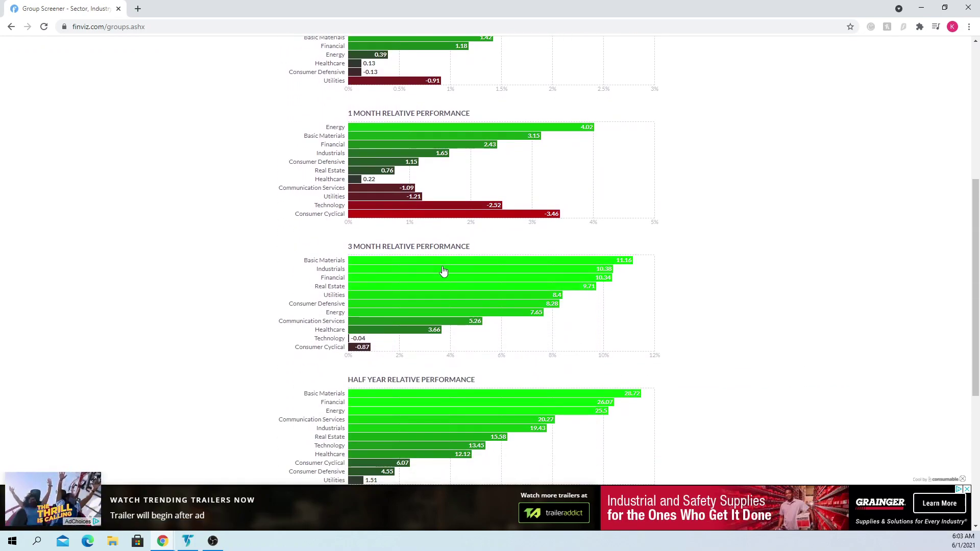
{"action": "scroll", "coordinate": [317, 259], "scroll_direction": "up", "scroll_amount": 6}
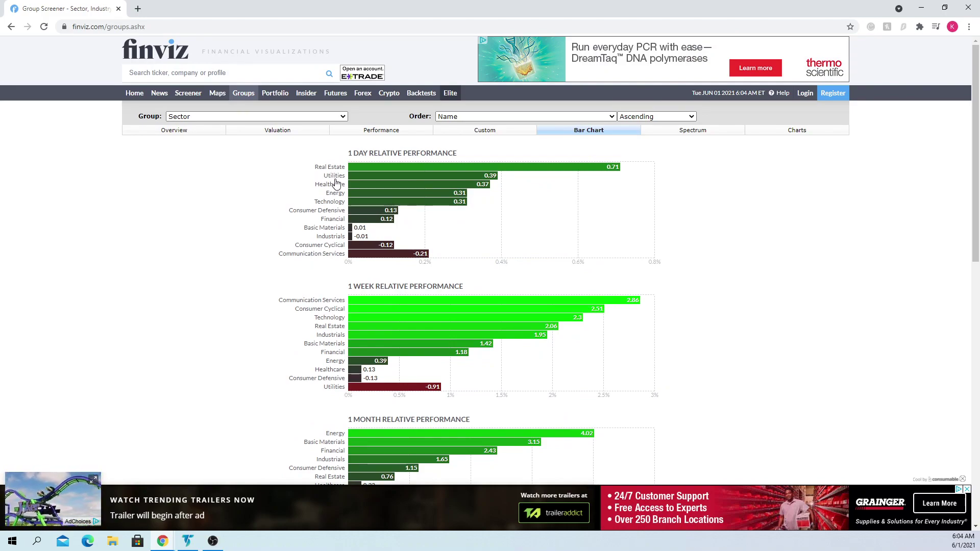
{"action": "scroll", "coordinate": [336, 186], "scroll_direction": "down", "scroll_amount": 3}
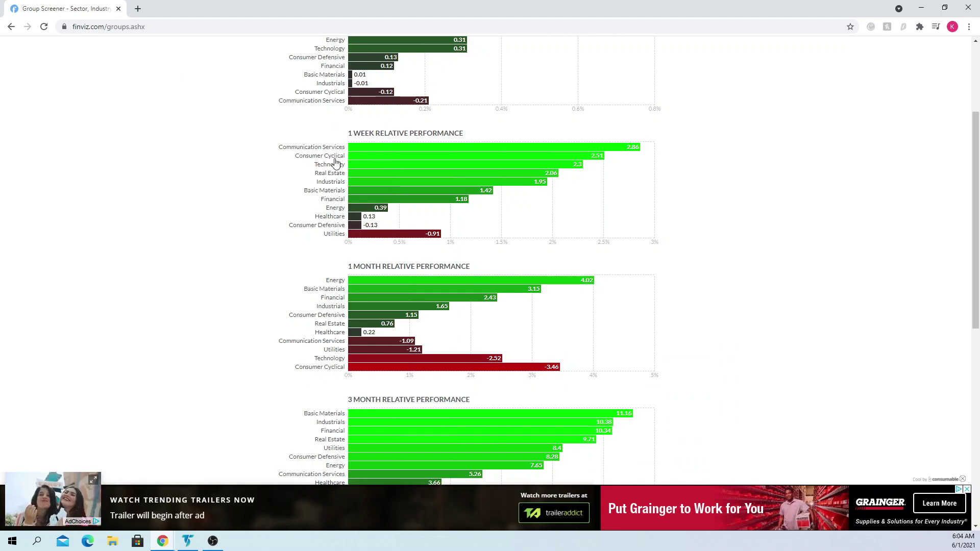
{"action": "left_click", "coordinate": [322, 416]}
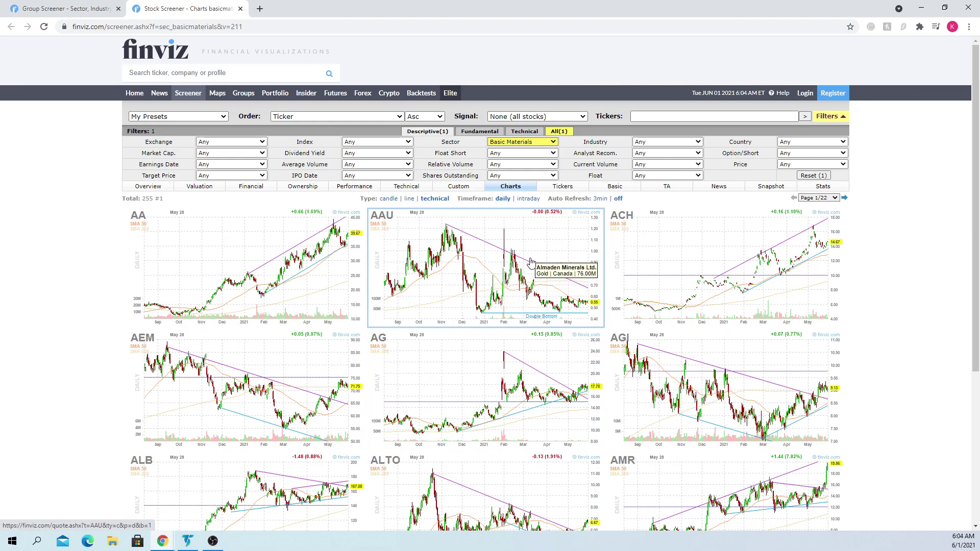
Filter the Basic Materials screen to Price Under $10 and Float Under 20M
{"action": "scroll", "coordinate": [702, 182], "scroll_direction": "down", "scroll_amount": 5}
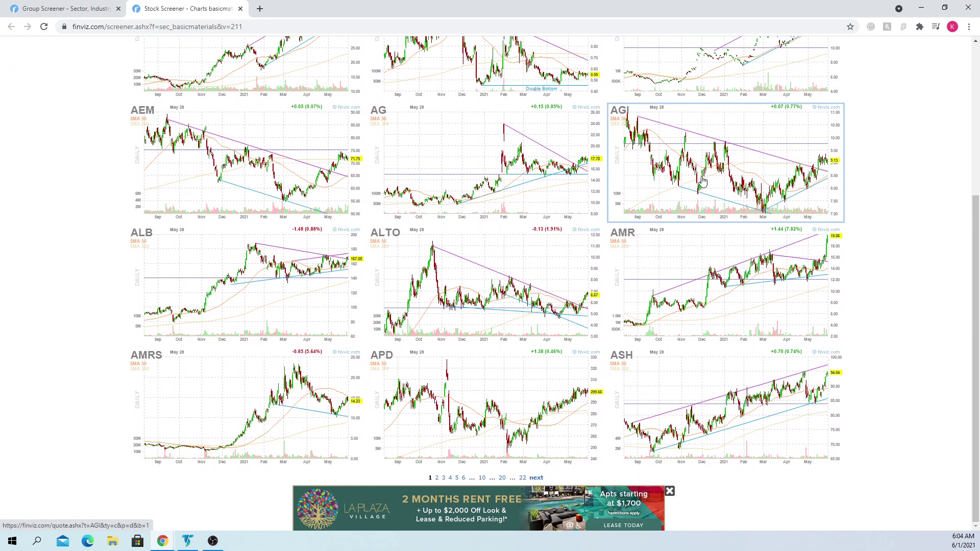
{"action": "scroll", "coordinate": [702, 182], "scroll_direction": "up", "scroll_amount": 5}
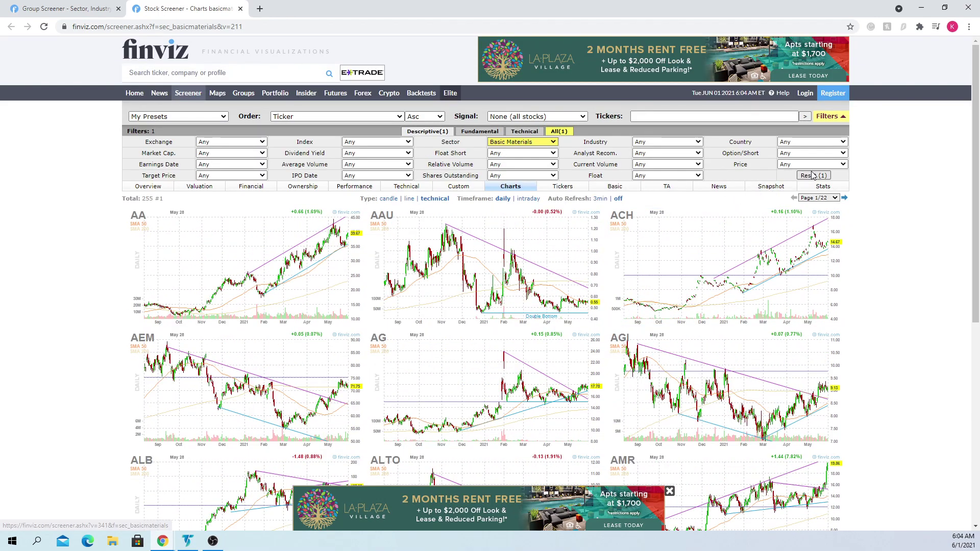
{"action": "left_click", "coordinate": [843, 164]}
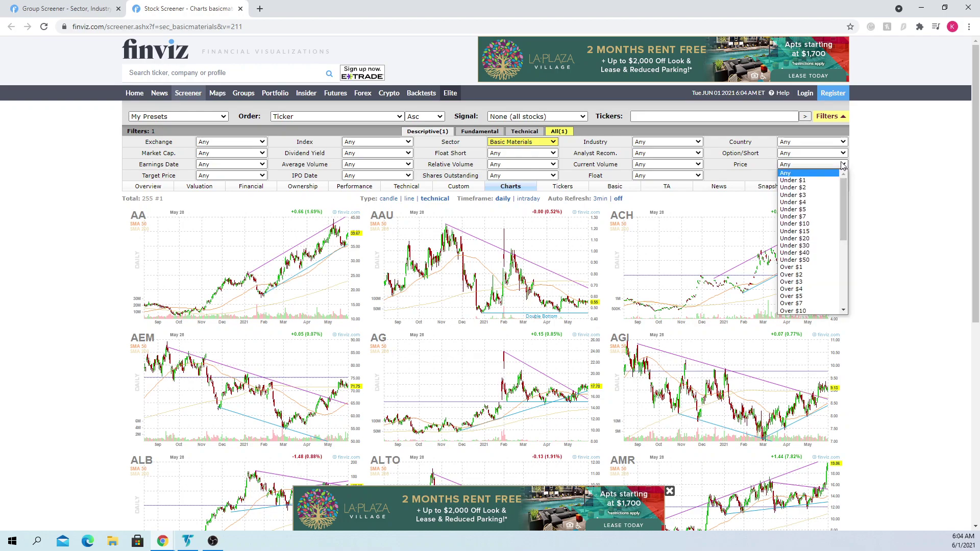
{"action": "left_click", "coordinate": [804, 227]}
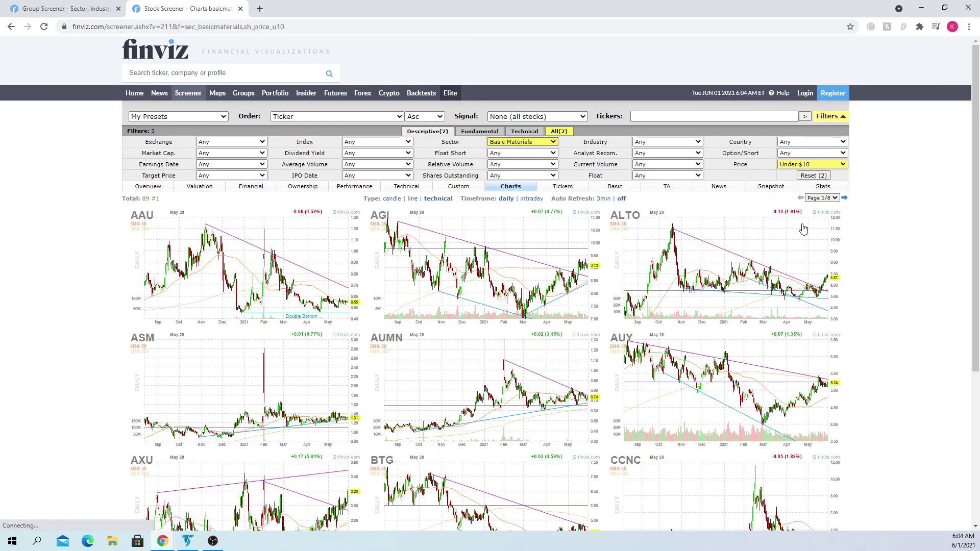
{"action": "left_click", "coordinate": [667, 176]}
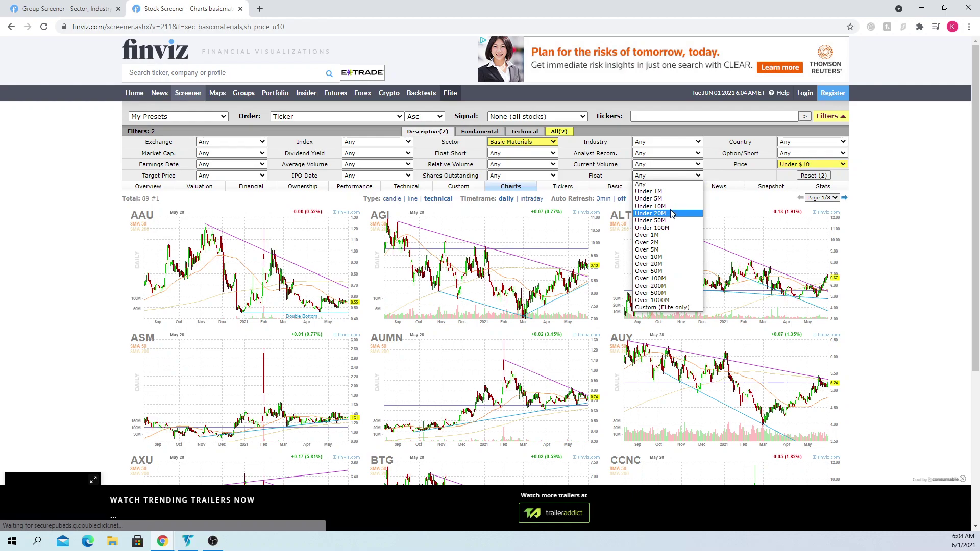
{"action": "left_click", "coordinate": [650, 213]}
Review the 17 resulting charts and go to the FINVIZ*Elite subscription page
{"action": "scroll", "coordinate": [624, 236], "scroll_direction": "down", "scroll_amount": 5}
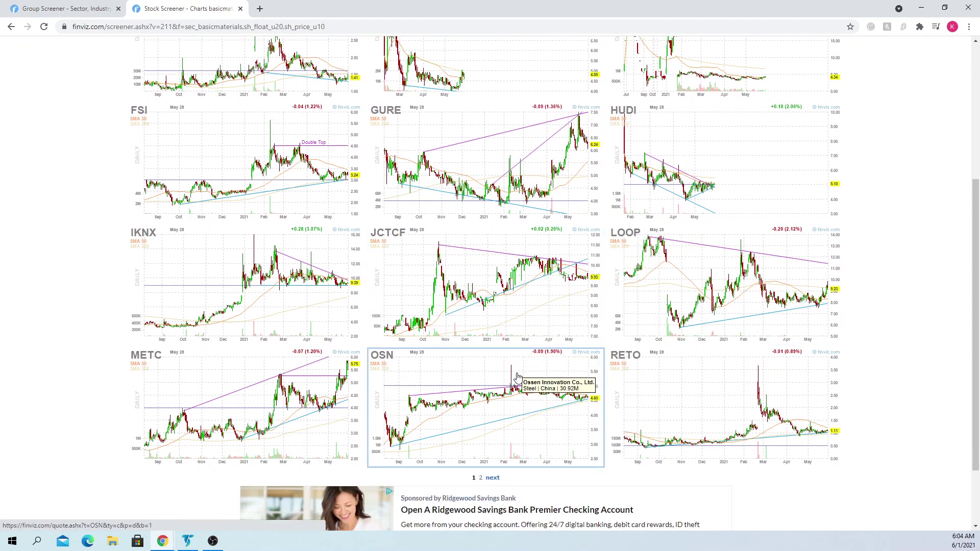
{"action": "scroll", "coordinate": [516, 377], "scroll_direction": "up", "scroll_amount": 5}
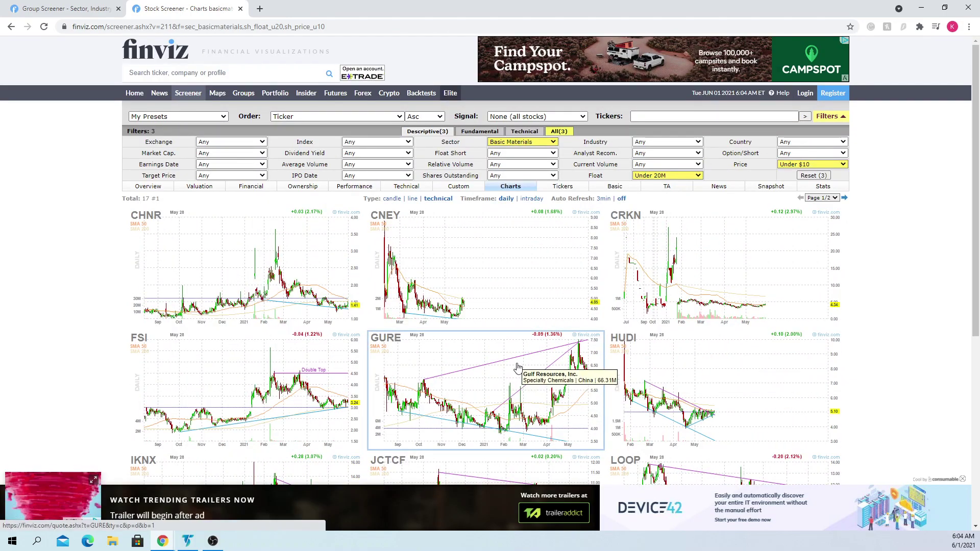
{"action": "left_click", "coordinate": [449, 95]}
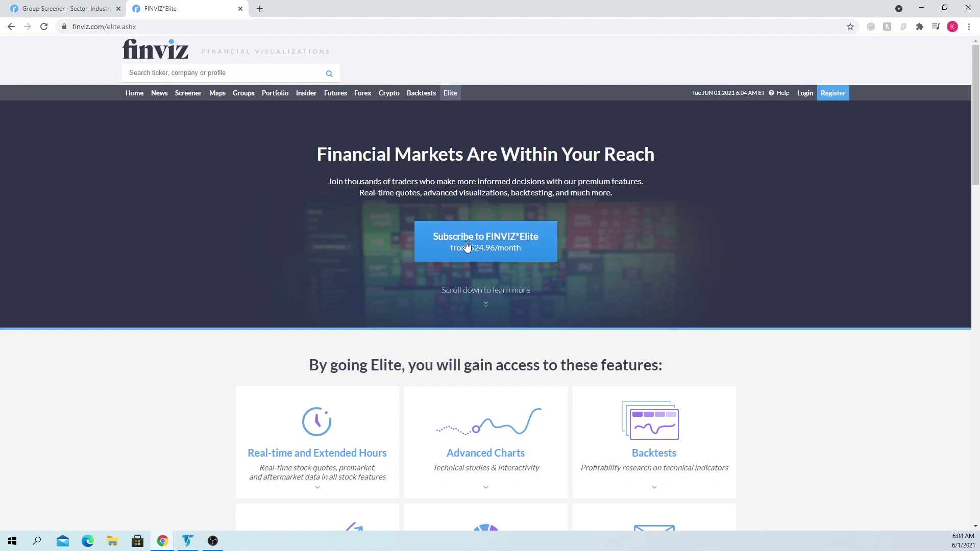
{"action": "scroll", "coordinate": [417, 322], "scroll_direction": "down", "scroll_amount": 10}
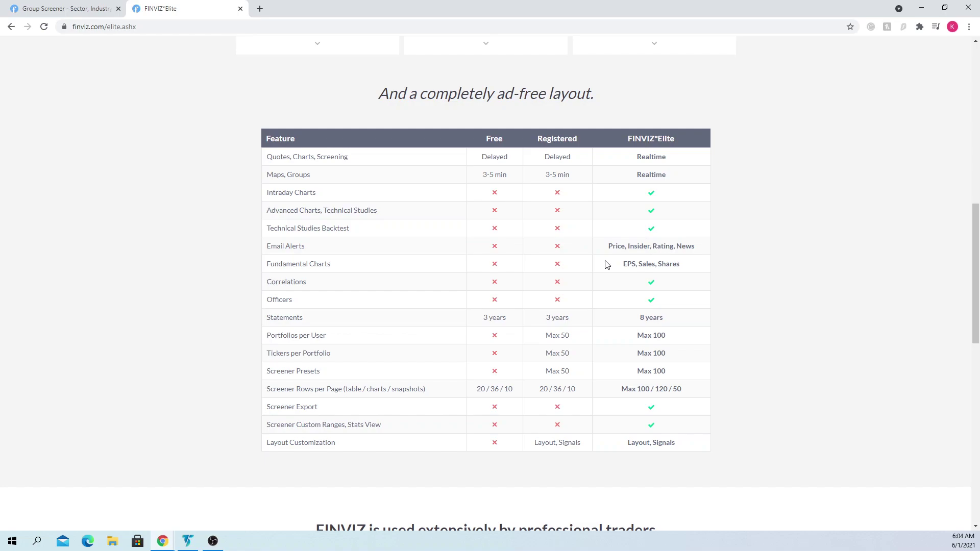
{"action": "scroll", "coordinate": [607, 264], "scroll_direction": "down", "scroll_amount": 4}
{"action": "scroll", "coordinate": [607, 264], "scroll_direction": "up", "scroll_amount": 15}
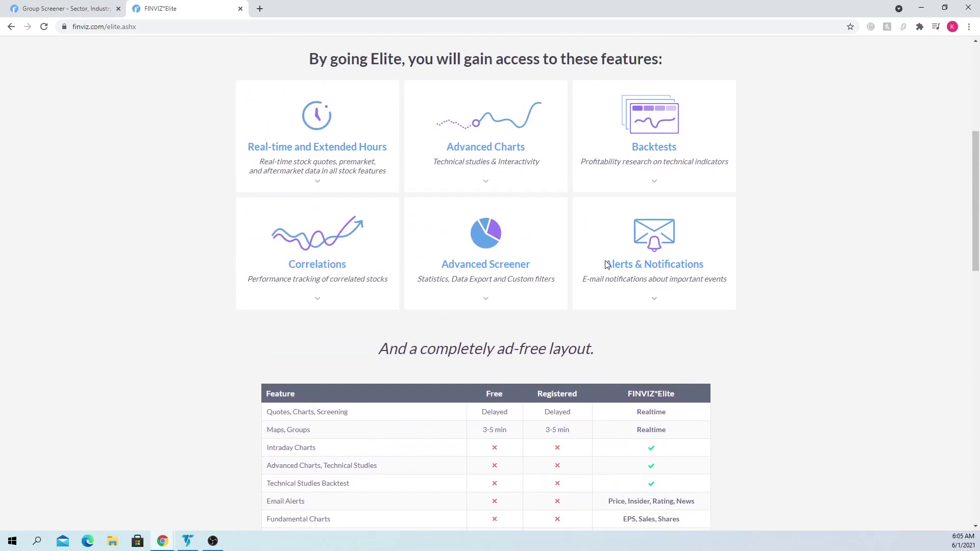
{"action": "scroll", "coordinate": [605, 263], "scroll_direction": "down", "scroll_amount": 3}
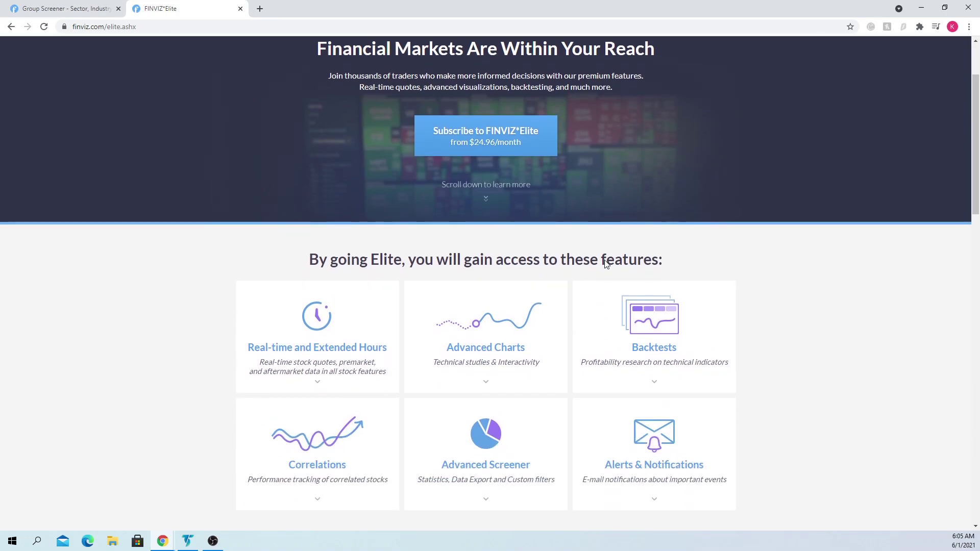
{"action": "scroll", "coordinate": [606, 264], "scroll_direction": "up", "scroll_amount": 3}
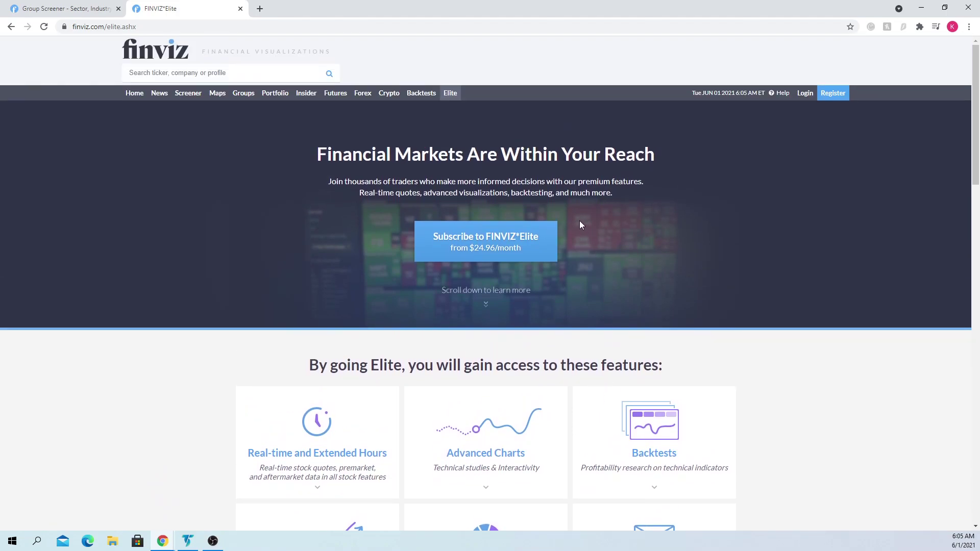